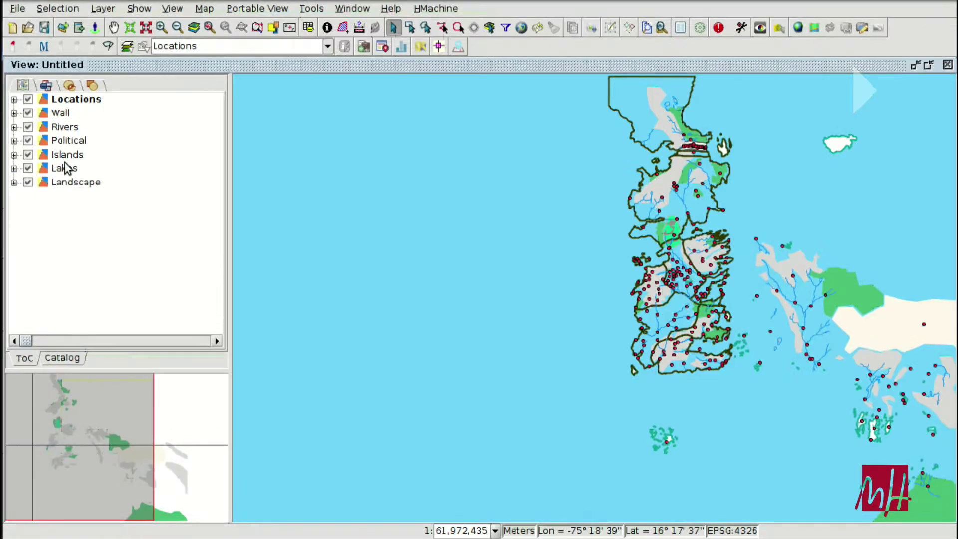
- Make Landscape the active layer and show its attribute table
left_click(70, 184)
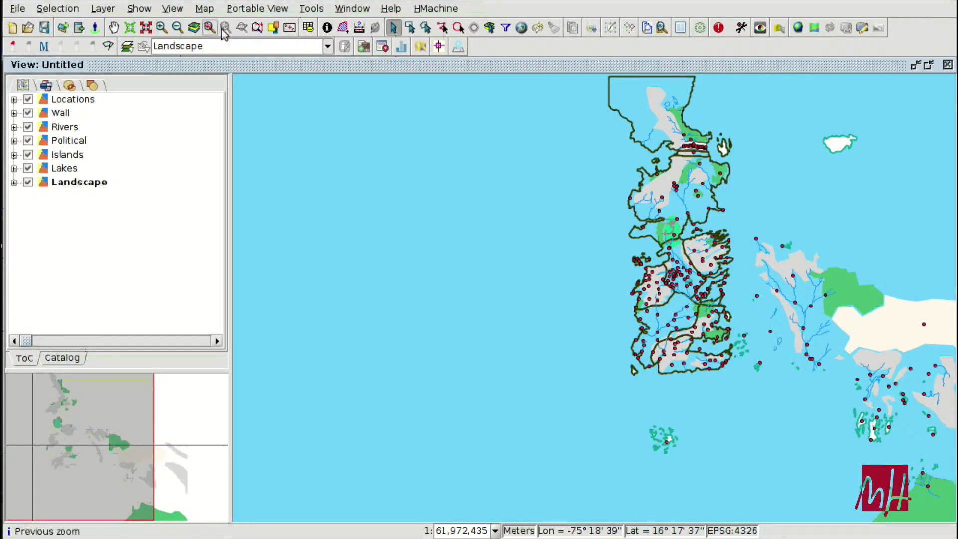
left_click(309, 27)
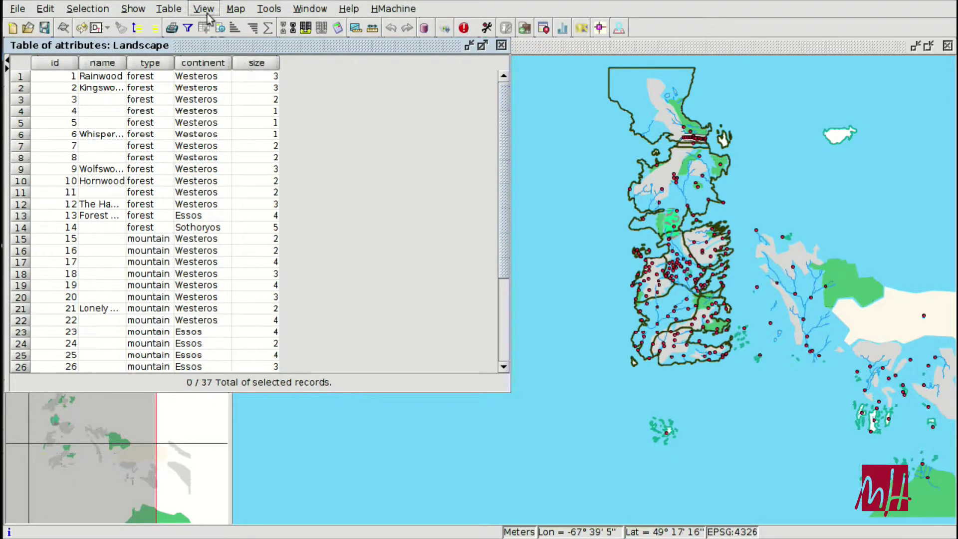
- Start editing the table and add a String column size2 of size 15 allowing nulls
left_click(168, 9)
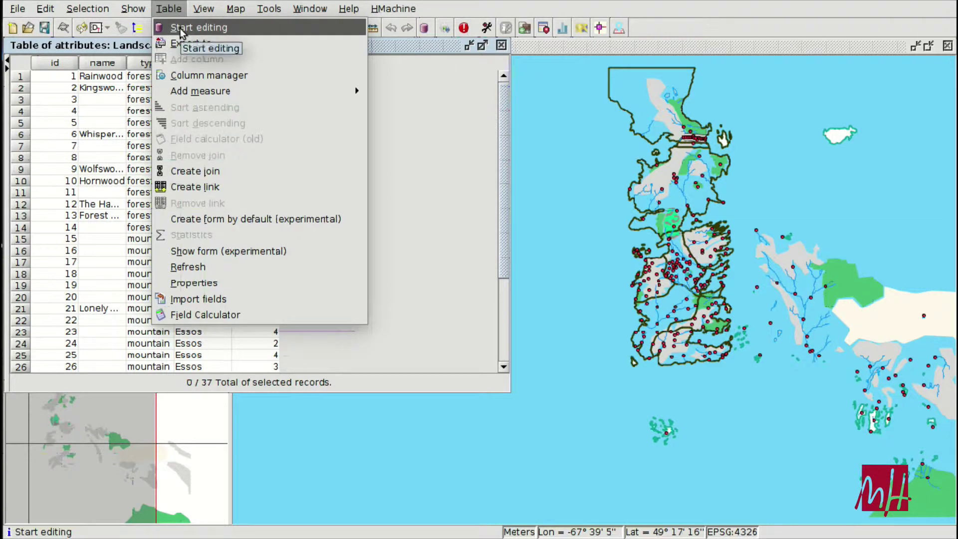
left_click(181, 29)
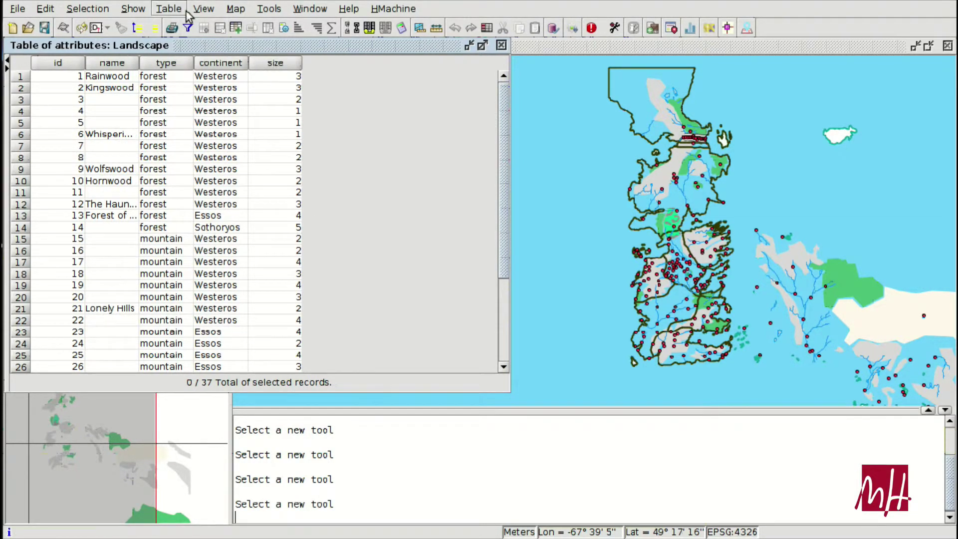
left_click(180, 15)
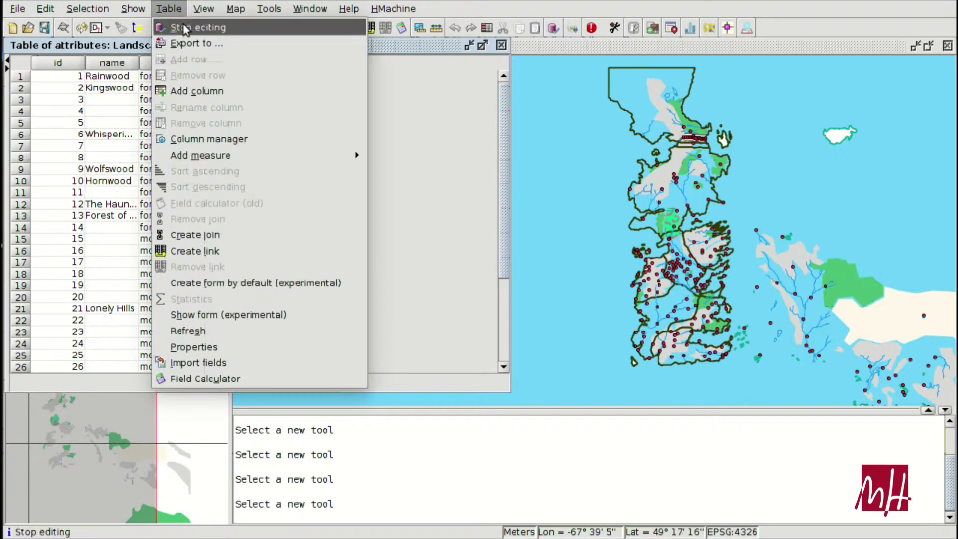
left_click(200, 92)
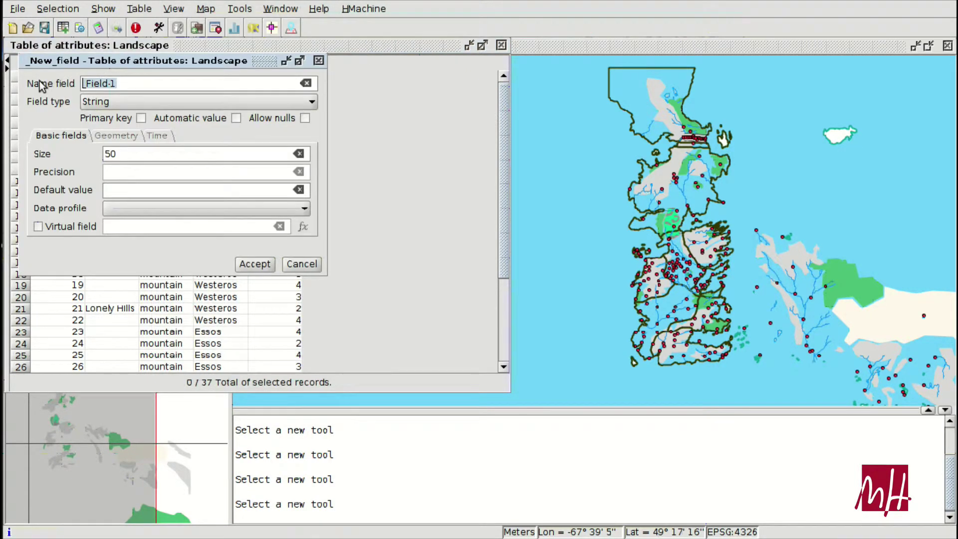
type("si")
type("ze2")
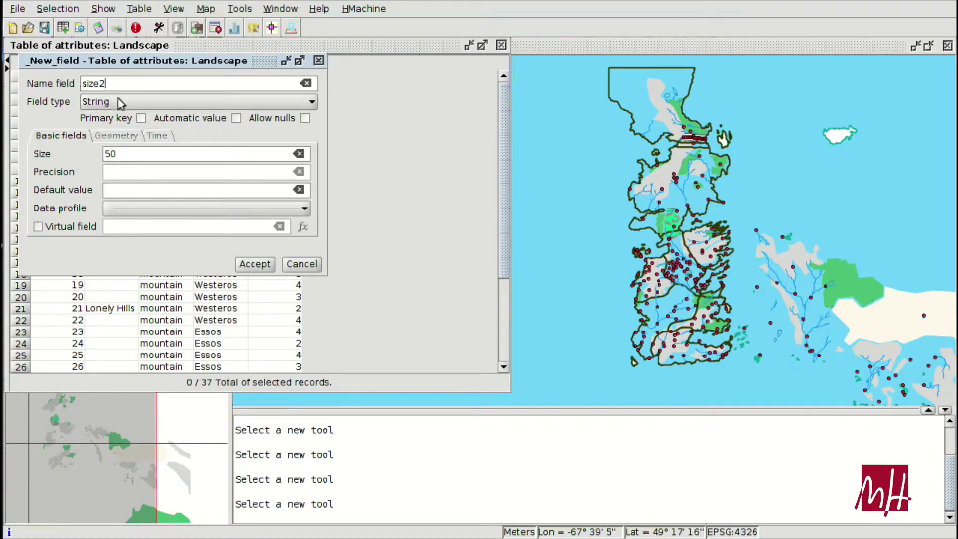
left_click(98, 103)
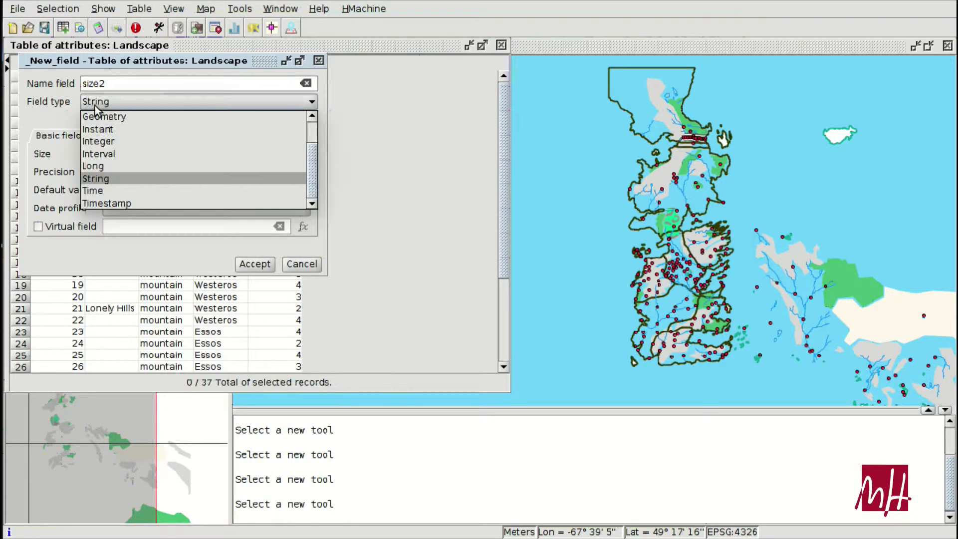
left_click(95, 101)
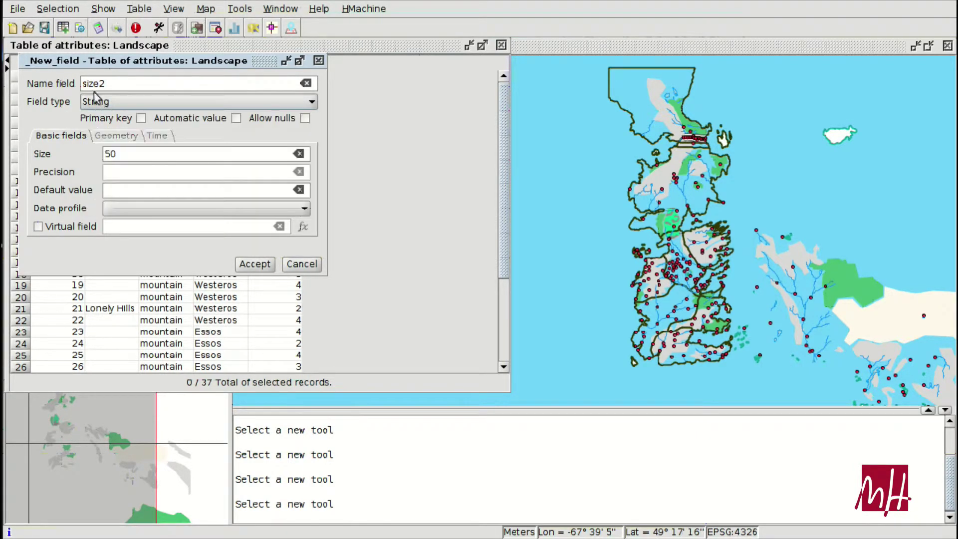
left_click(305, 118)
left_click_drag(122, 154, 95, 150)
type("15")
left_click(254, 265)
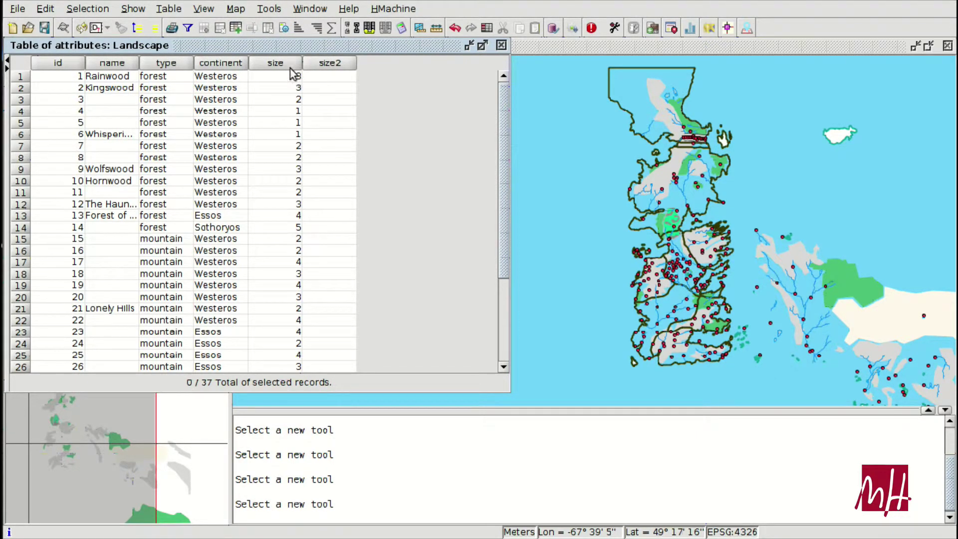
- Inspect rows 4–6, Rainwood, Kingswood and Sothoryos forest to compare their size values
left_click(289, 111)
left_click(289, 122)
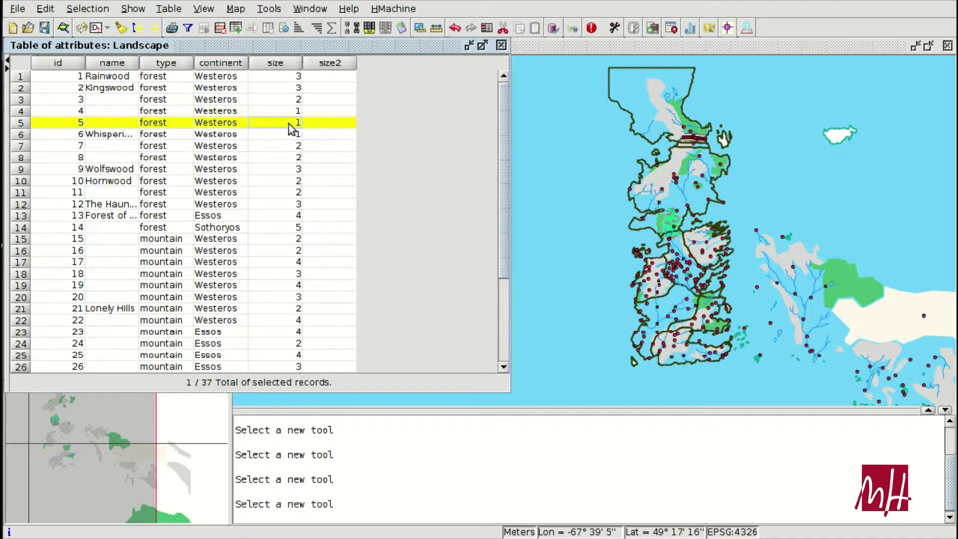
left_click(287, 134)
left_click(293, 76)
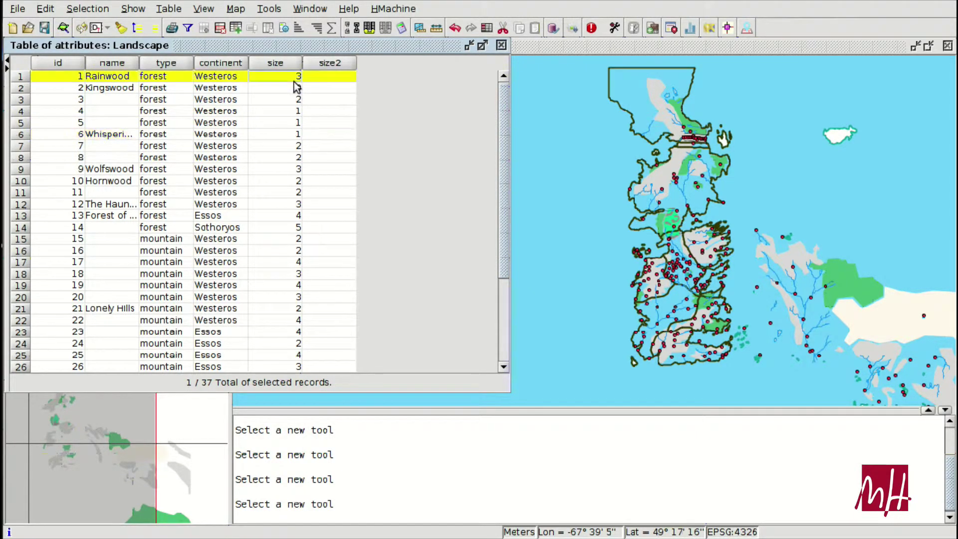
left_click(293, 88)
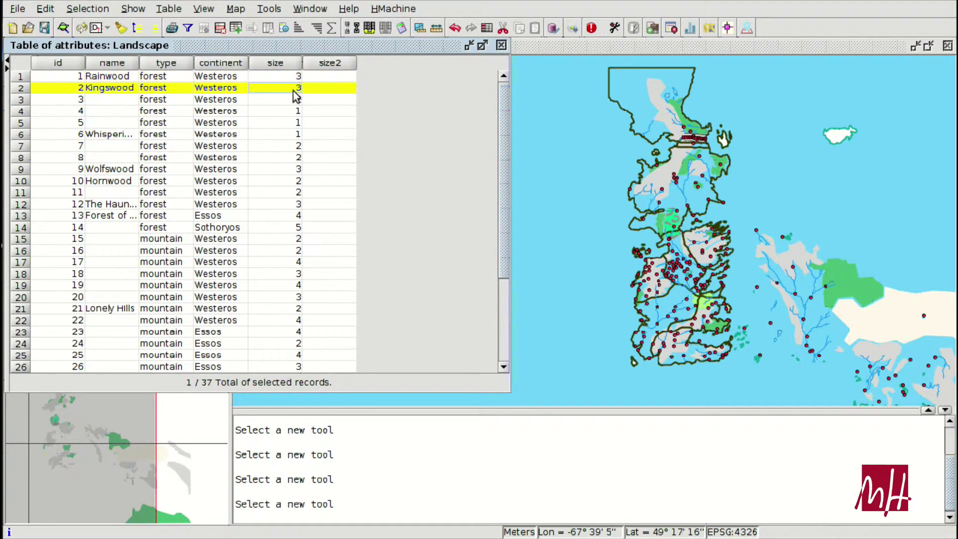
left_click(297, 229)
- Check the Westeros mountain and Essos forest records, then select size-1 rows 4–6
scroll(664, 183, "down", 3)
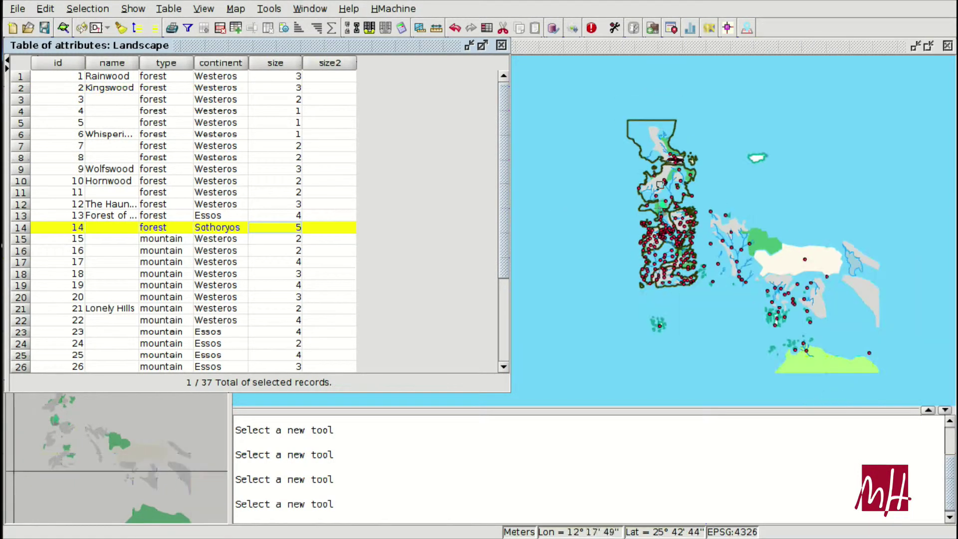
scroll(664, 183, "up", 1)
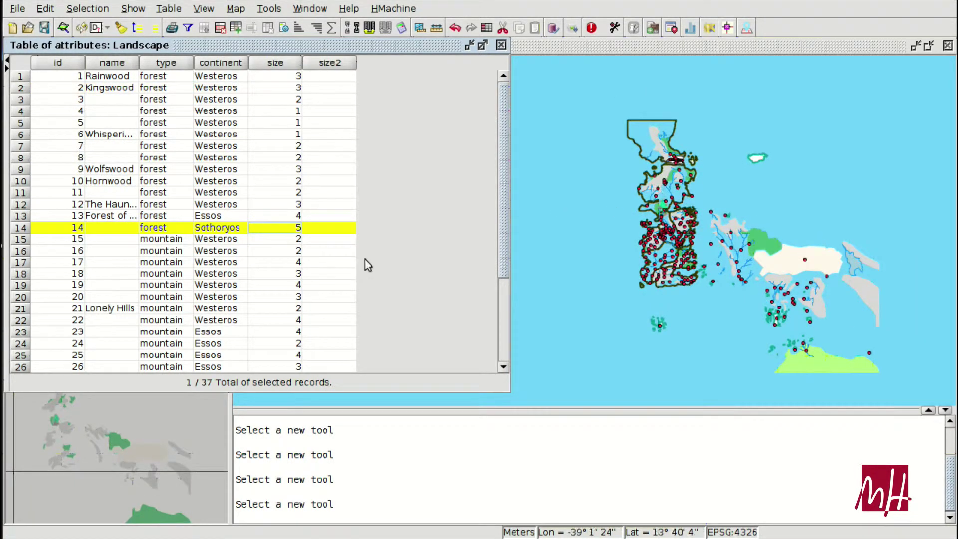
left_click(292, 265)
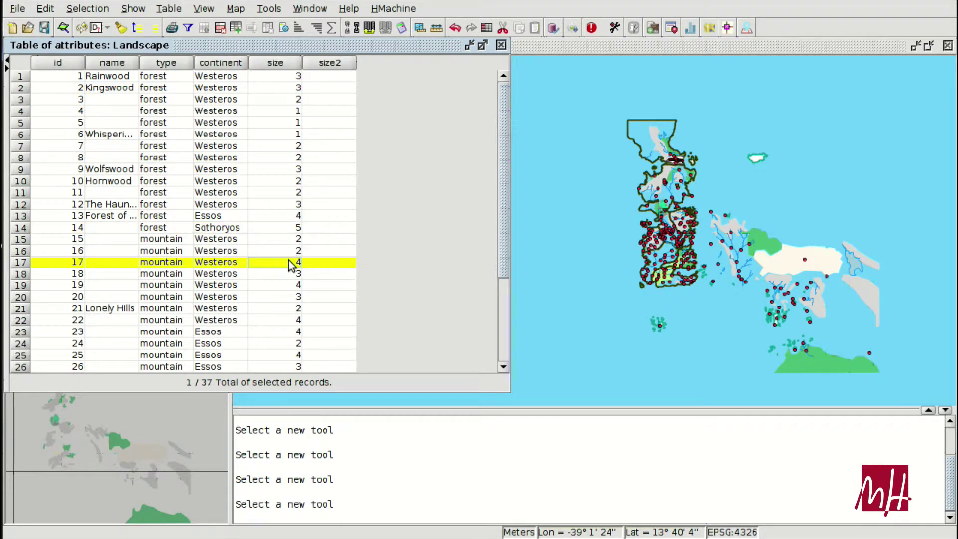
left_click(295, 218)
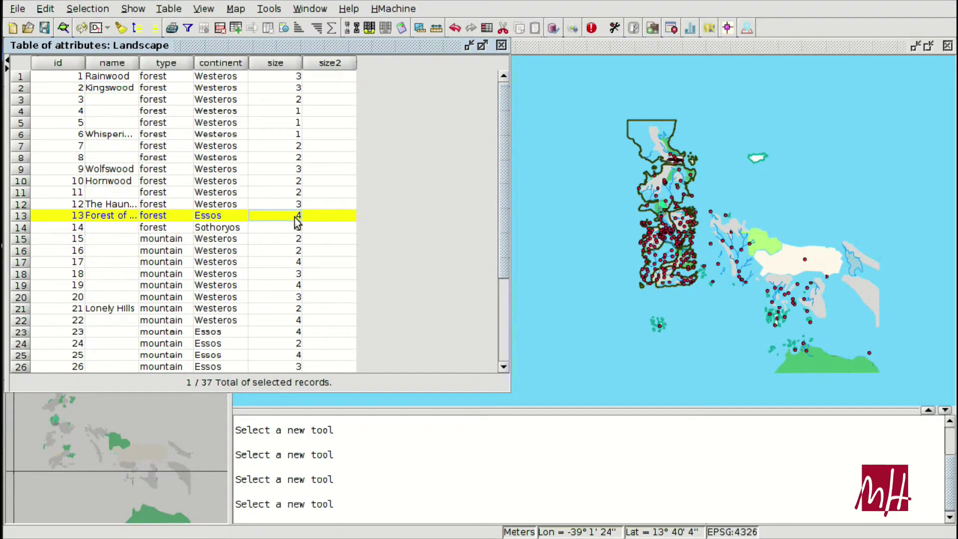
left_click_drag(294, 114, 292, 132)
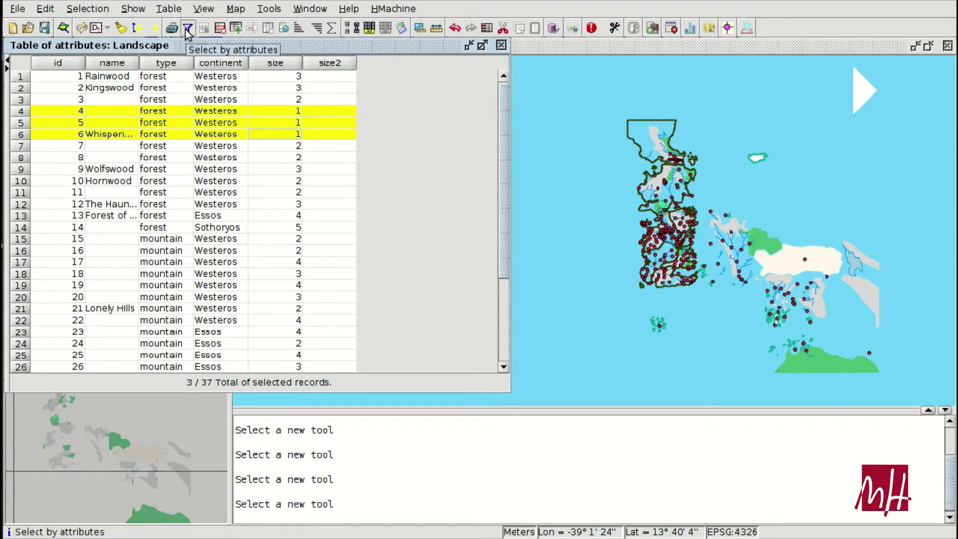
- Build the select-by-attributes expression size = 1 from the Landscape fields
left_click(187, 28)
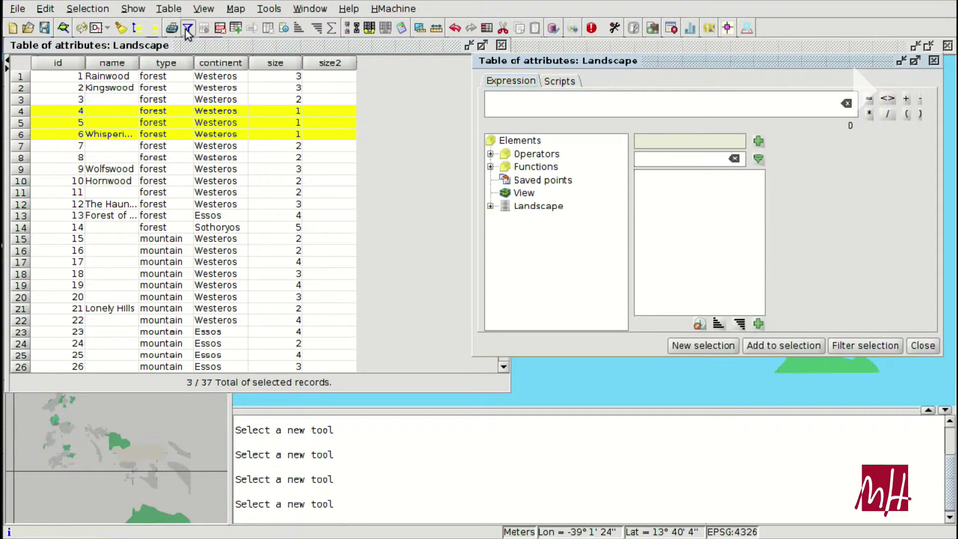
left_click(491, 207)
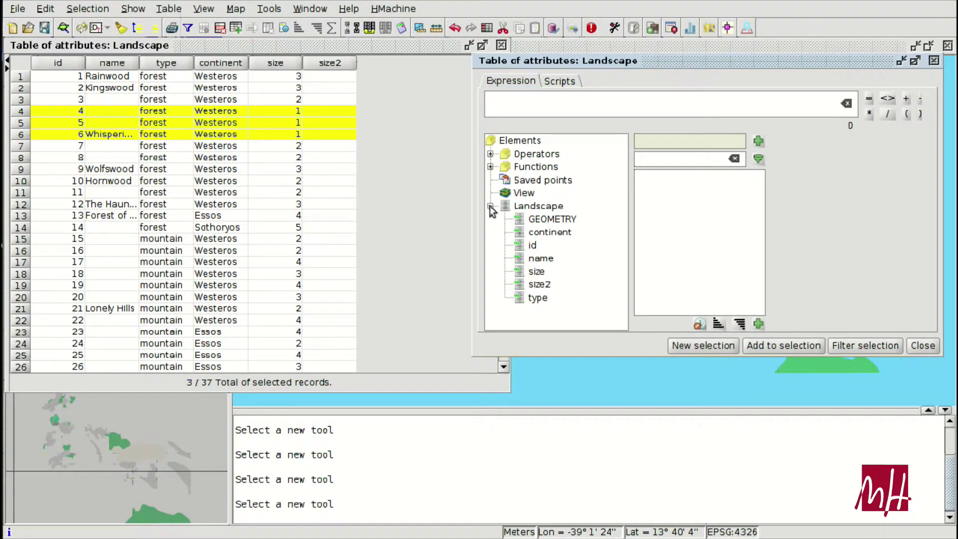
double_click(536, 272)
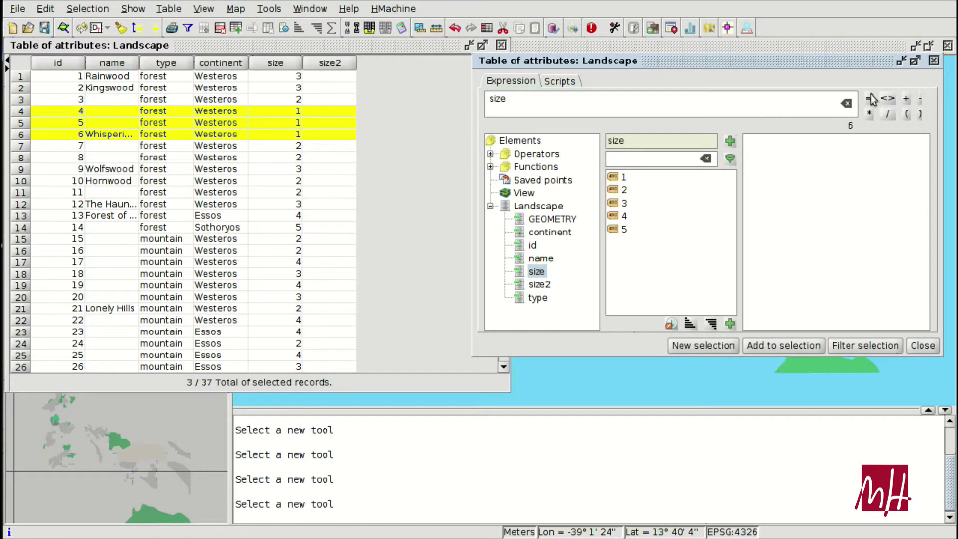
double_click(624, 178)
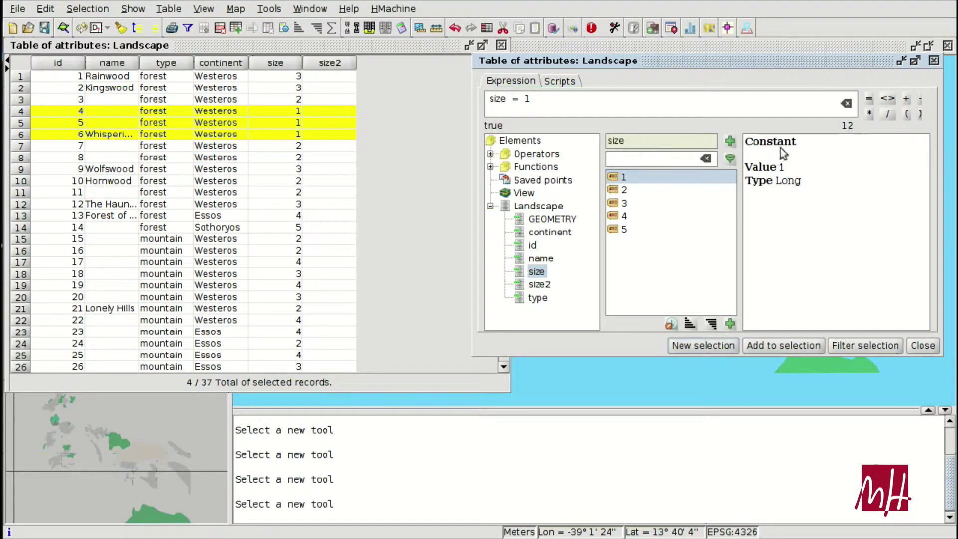
- Close the filter dialog and review the four selected size-1 records
left_click(923, 346)
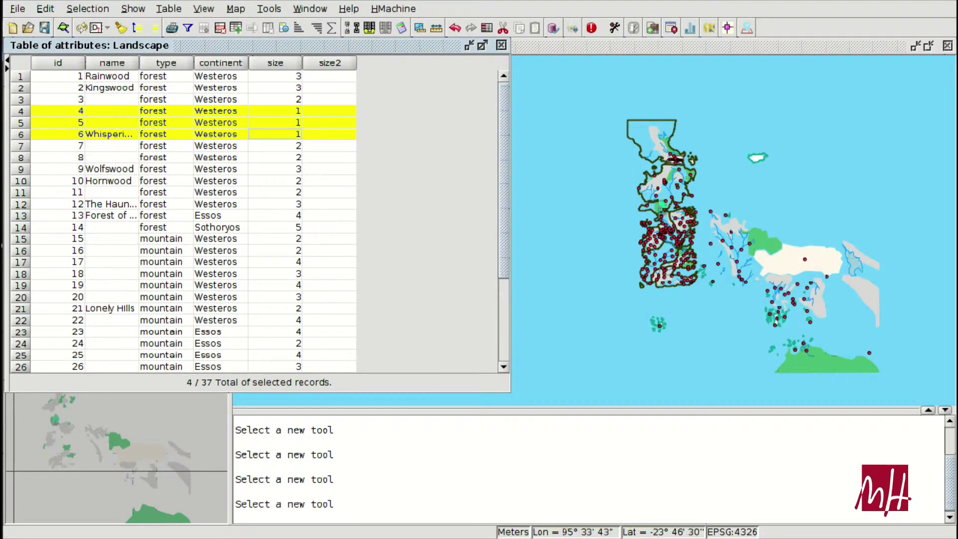
scroll(295, 146, "down", 4)
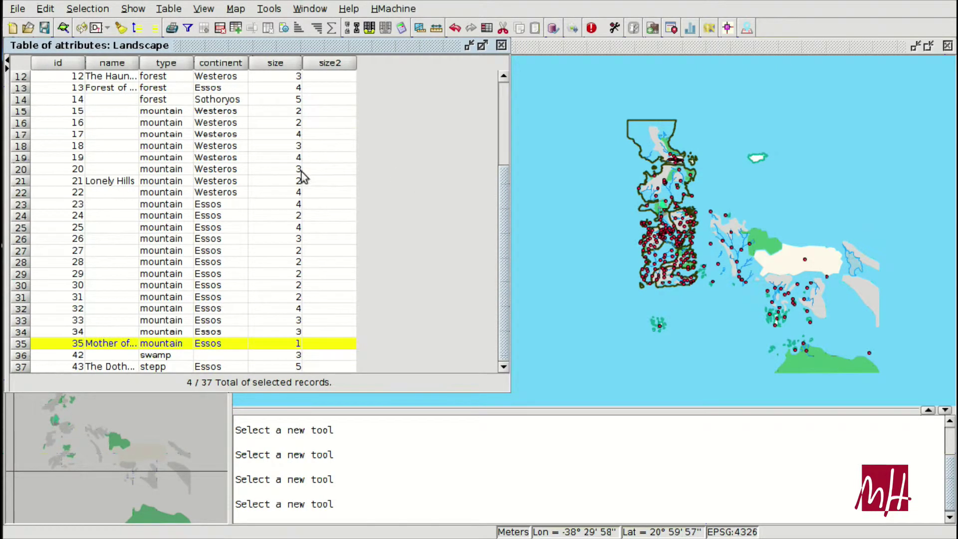
scroll(338, 235, "up", 4)
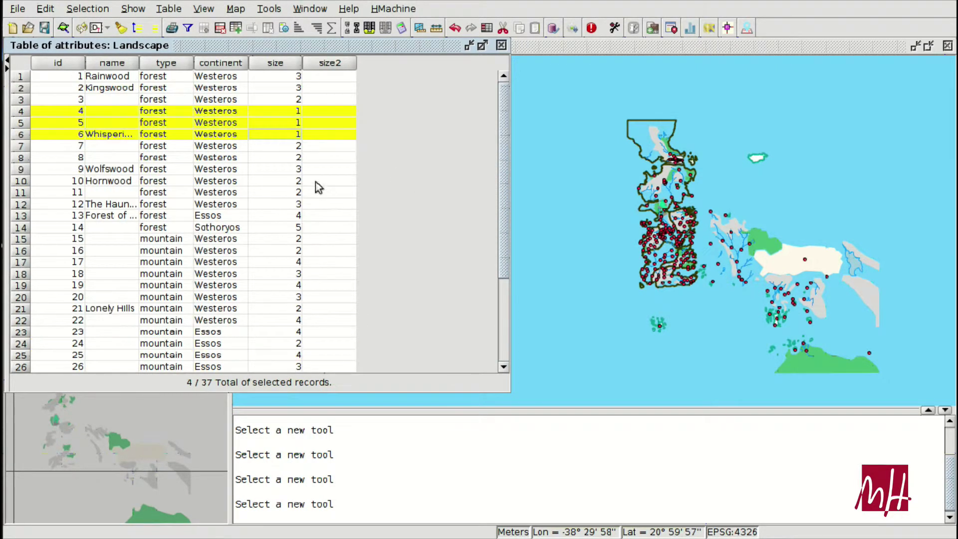
- Calculate size2 as 'Very small' for the selected size-1 records (rows 4–6 and 35)
left_click(330, 69)
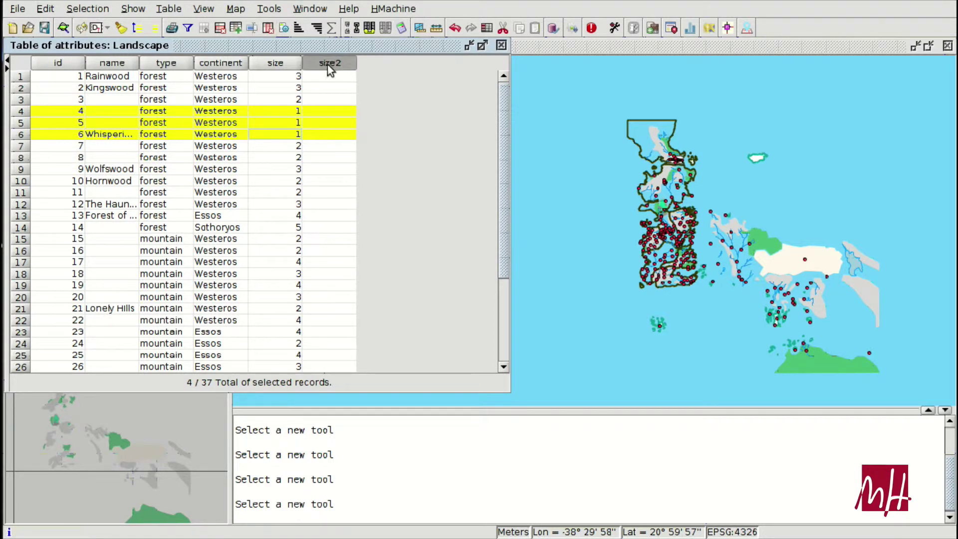
left_click(404, 31)
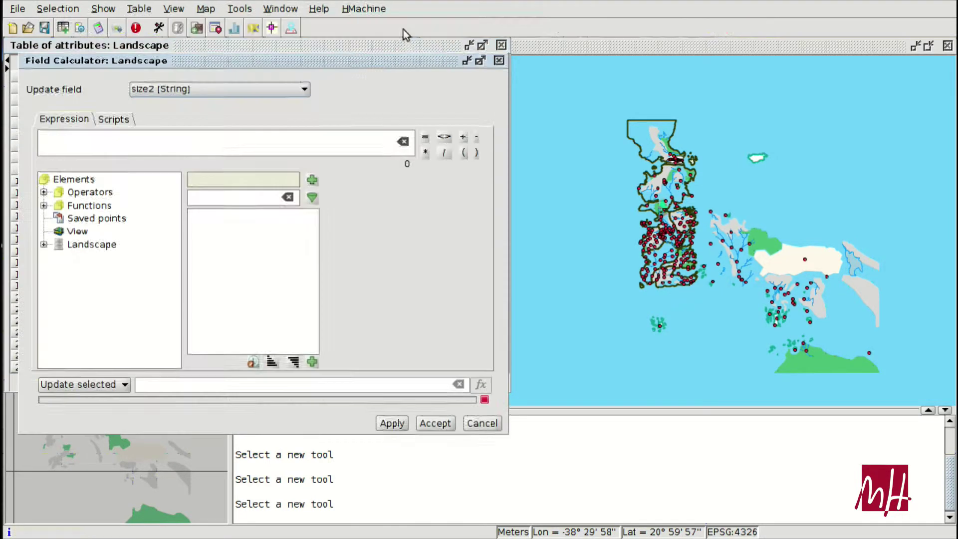
left_click(122, 135)
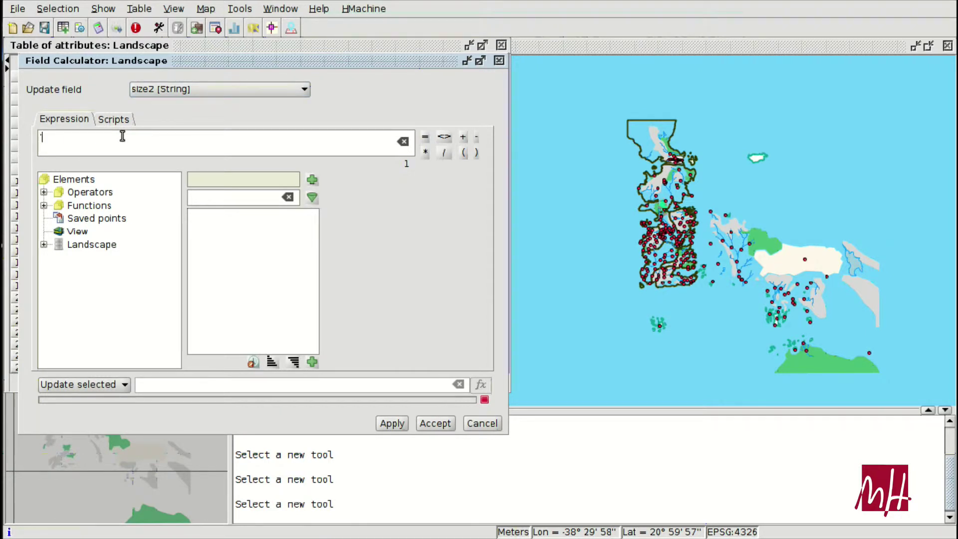
type("'Very small'")
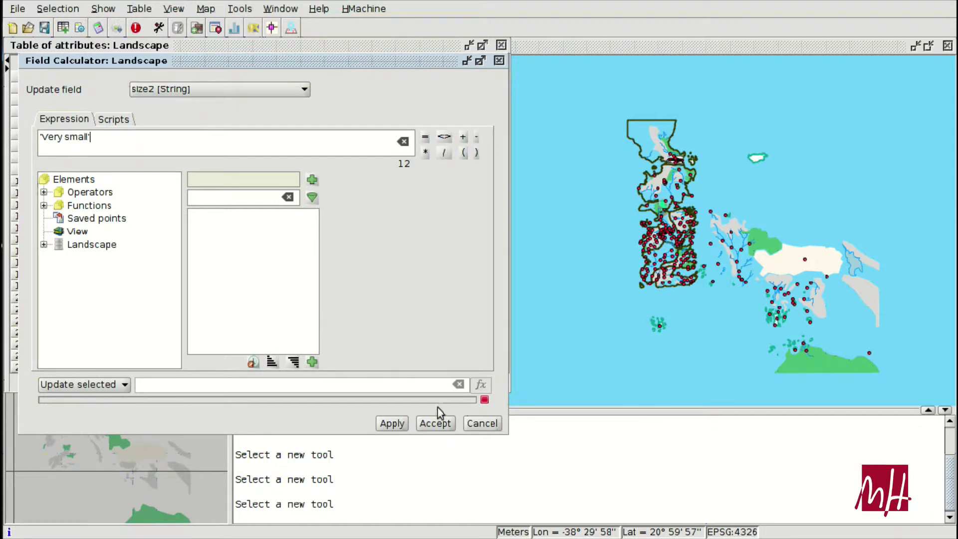
left_click(397, 424)
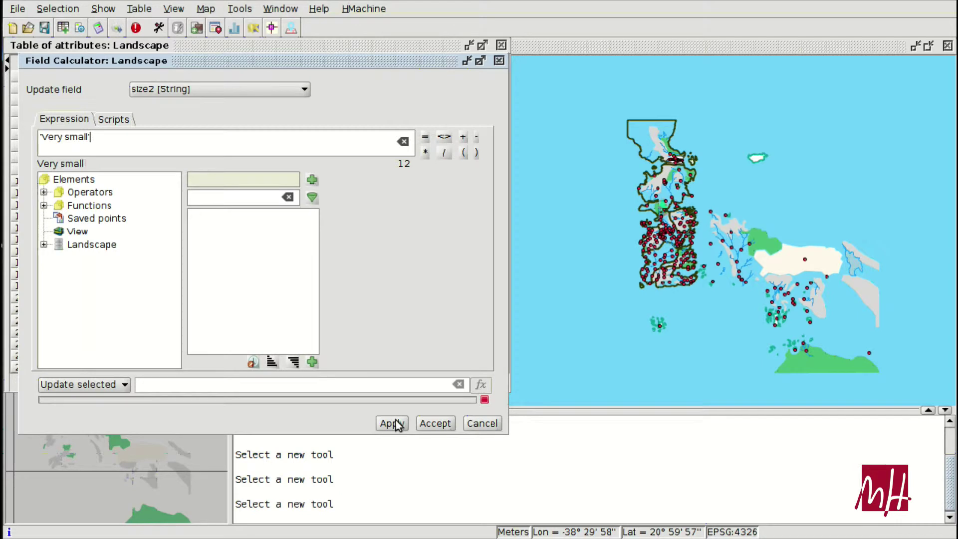
left_click(445, 423)
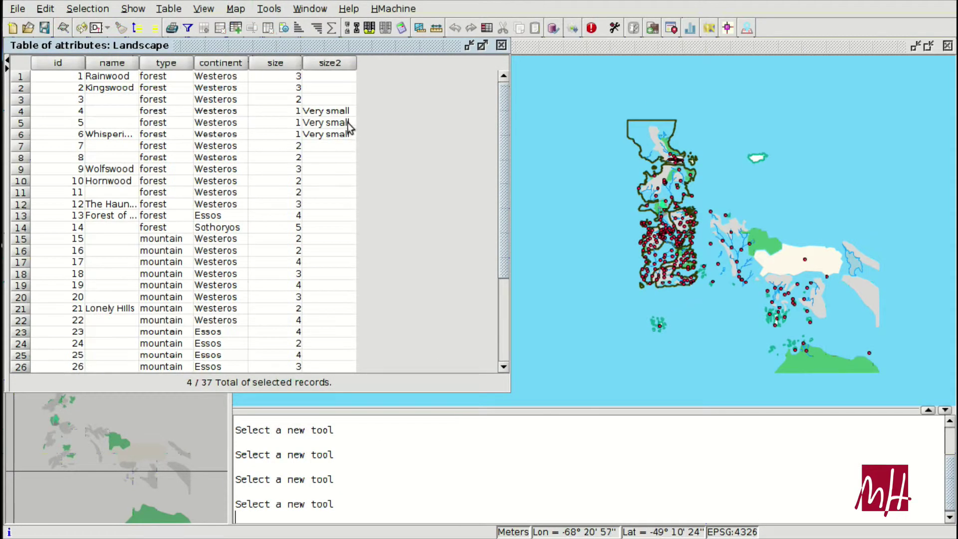
scroll(325, 252, "down", 4)
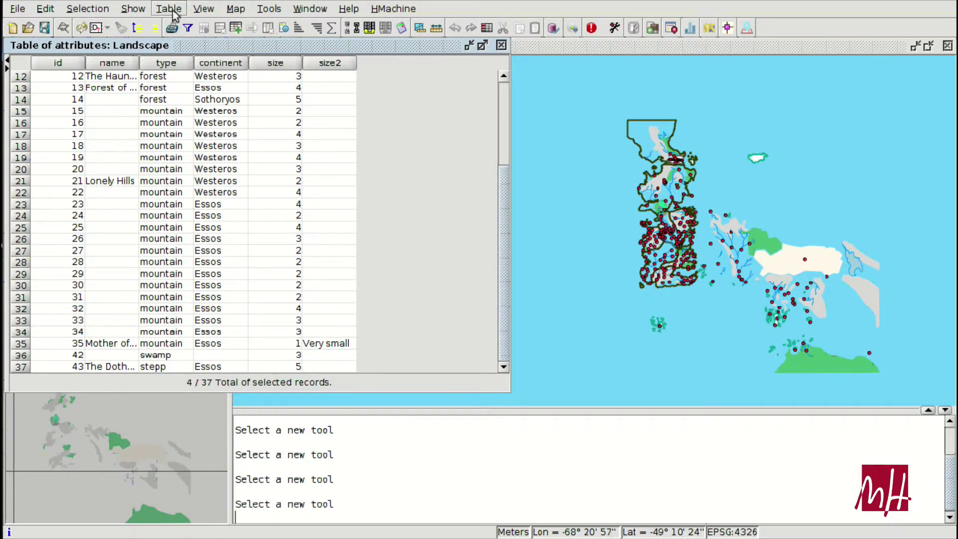
- Open the Field Calculator on size2 and switch from Update all to Use filter
left_click(332, 65)
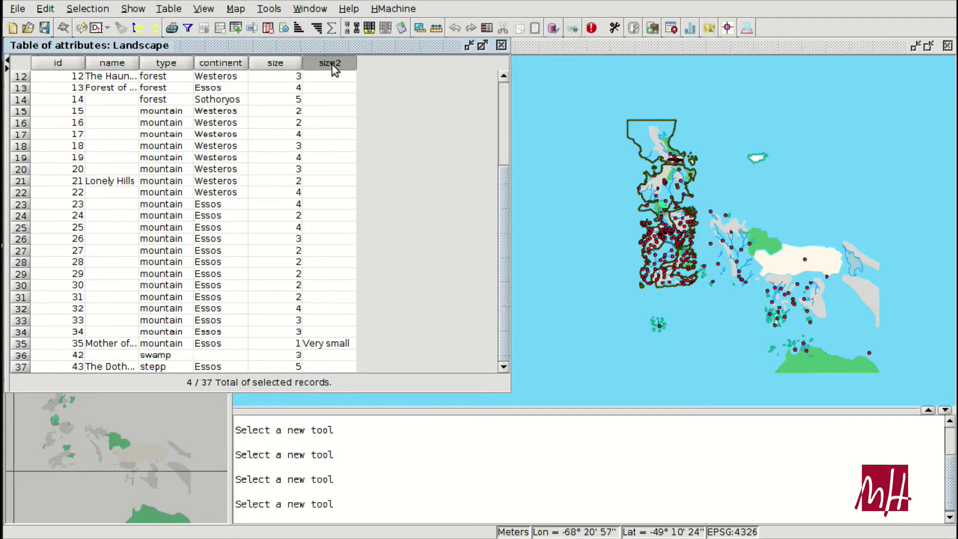
left_click(403, 28)
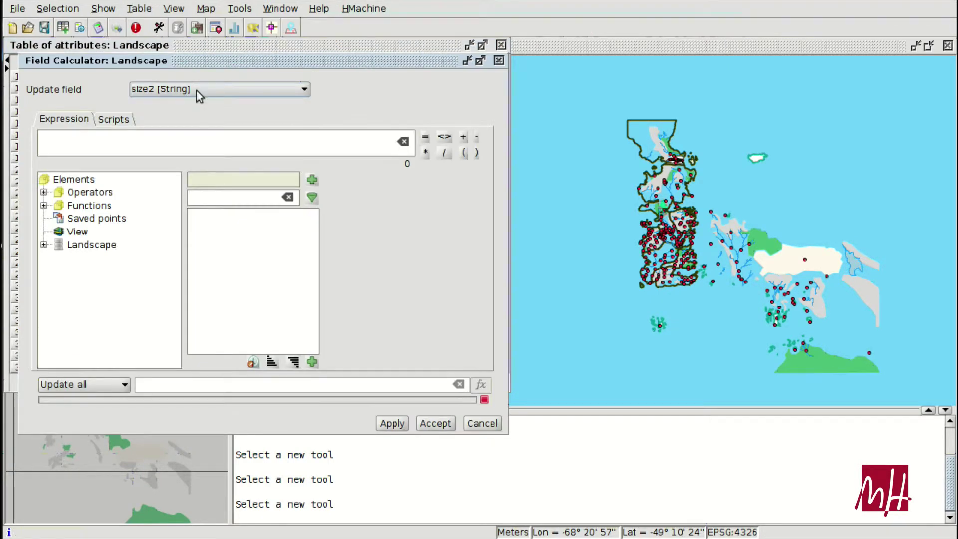
left_click(197, 88)
left_click(196, 87)
left_click(75, 383)
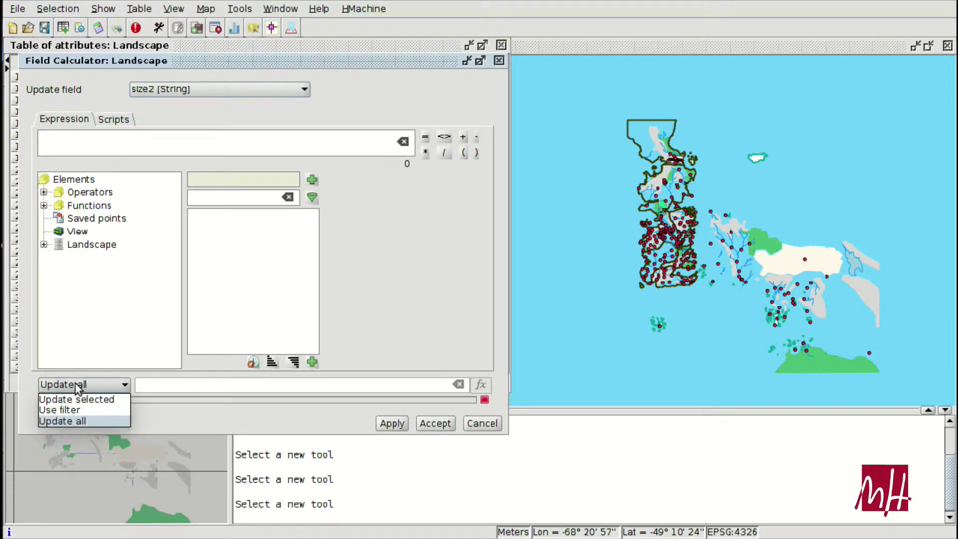
left_click(74, 406)
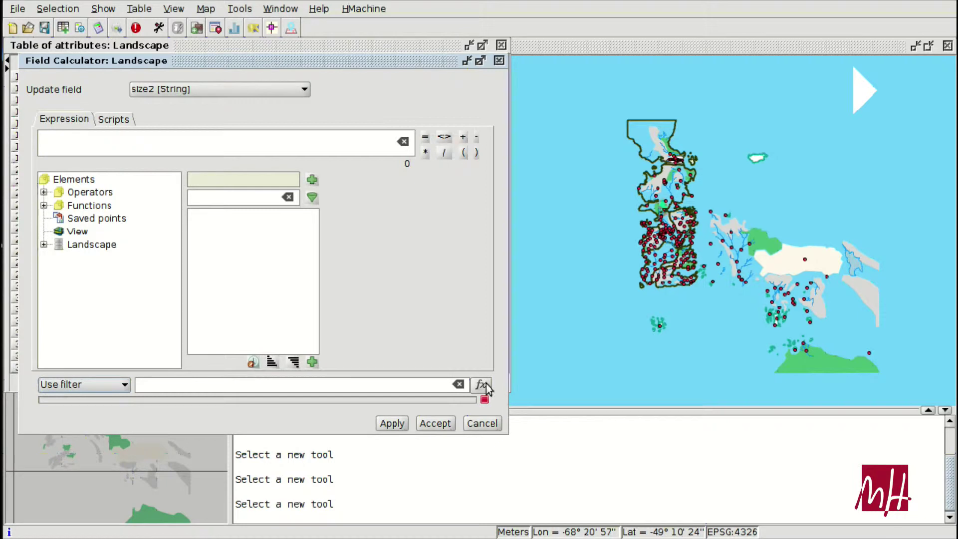
left_click(482, 384)
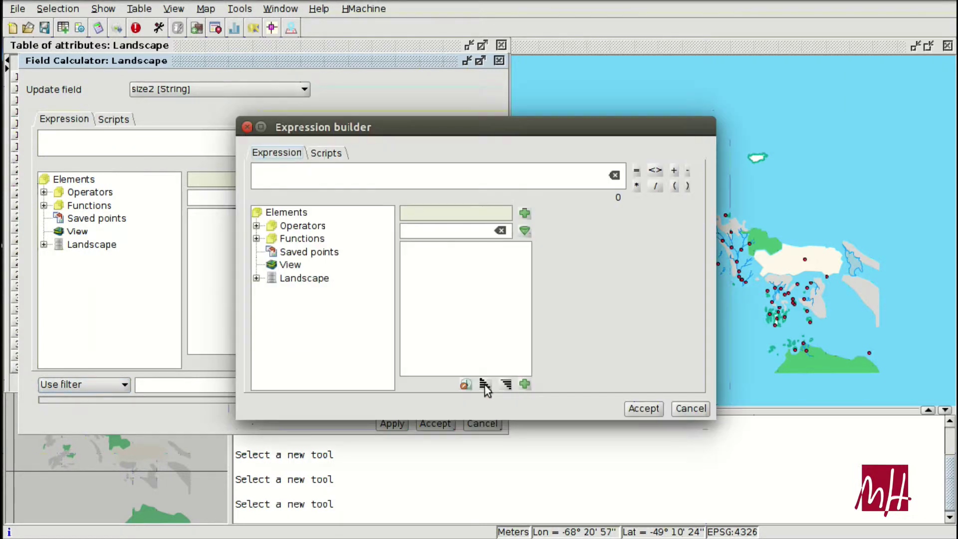
- Build and confirm the filter size = 2 from the Landscape size field
left_click(256, 278)
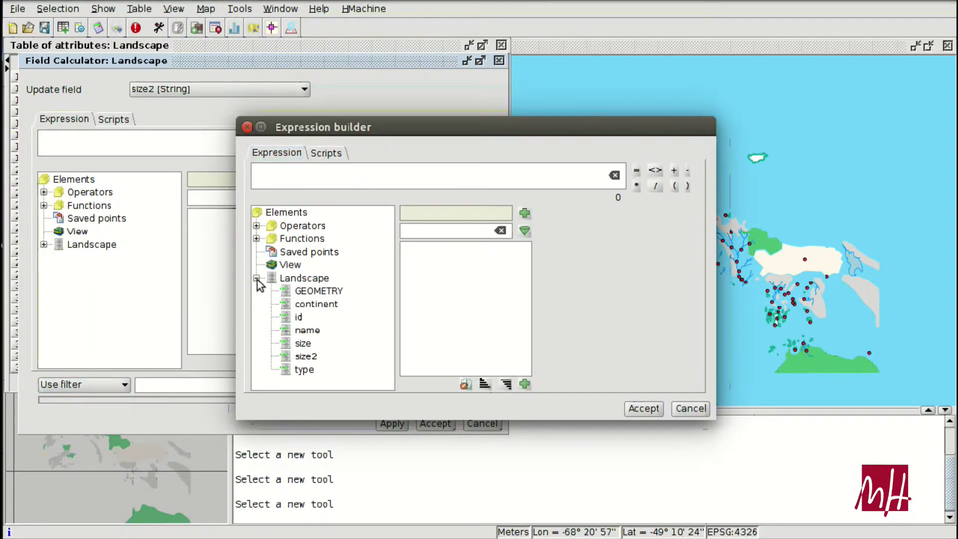
left_click(303, 344)
double_click(303, 345)
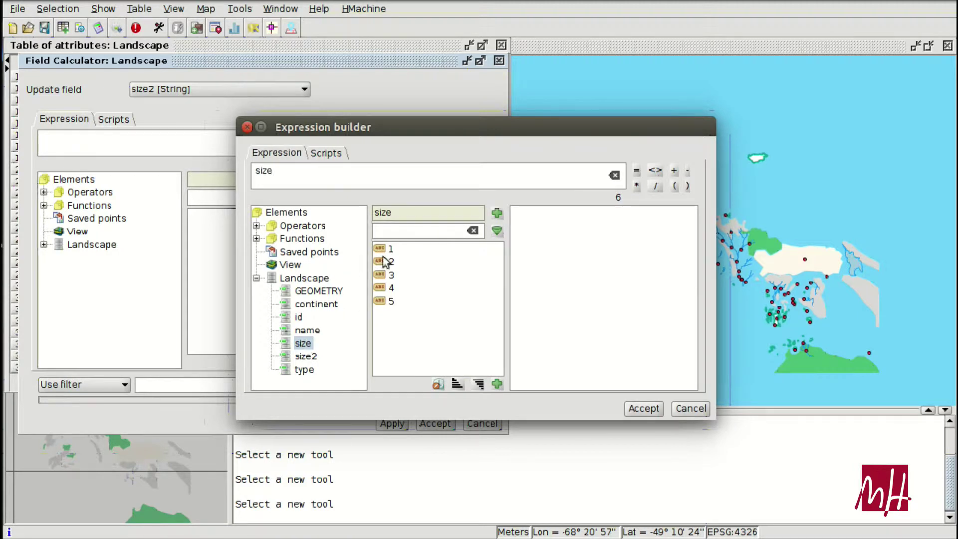
left_click(637, 172)
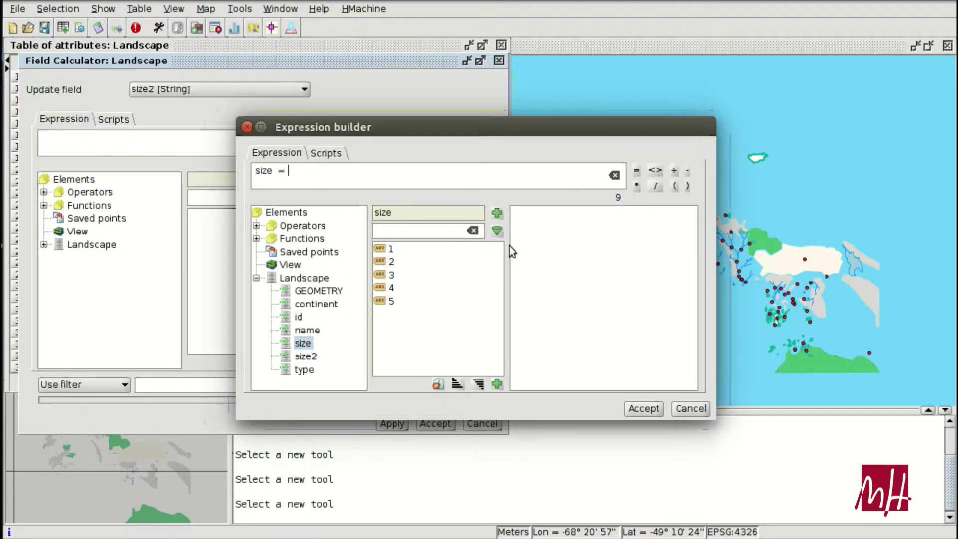
double_click(387, 262)
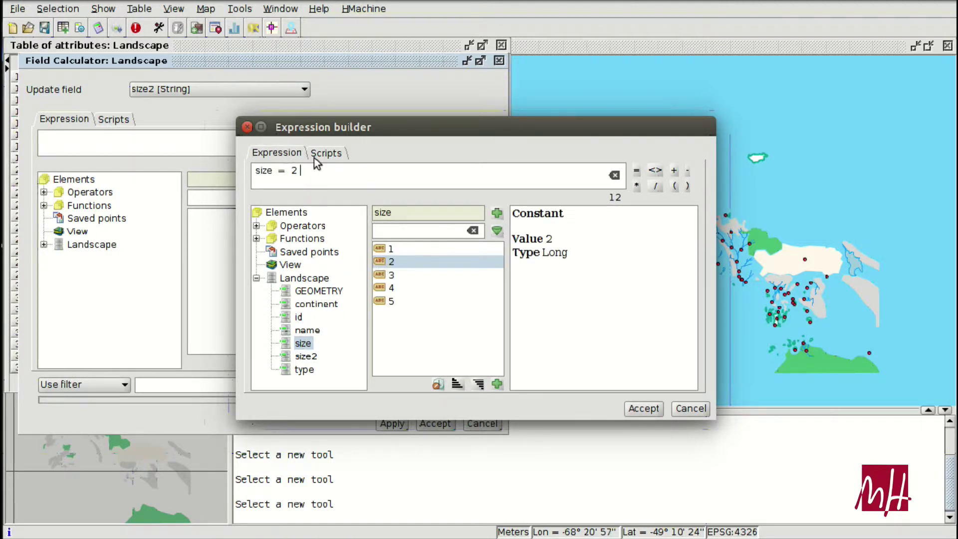
left_click(644, 409)
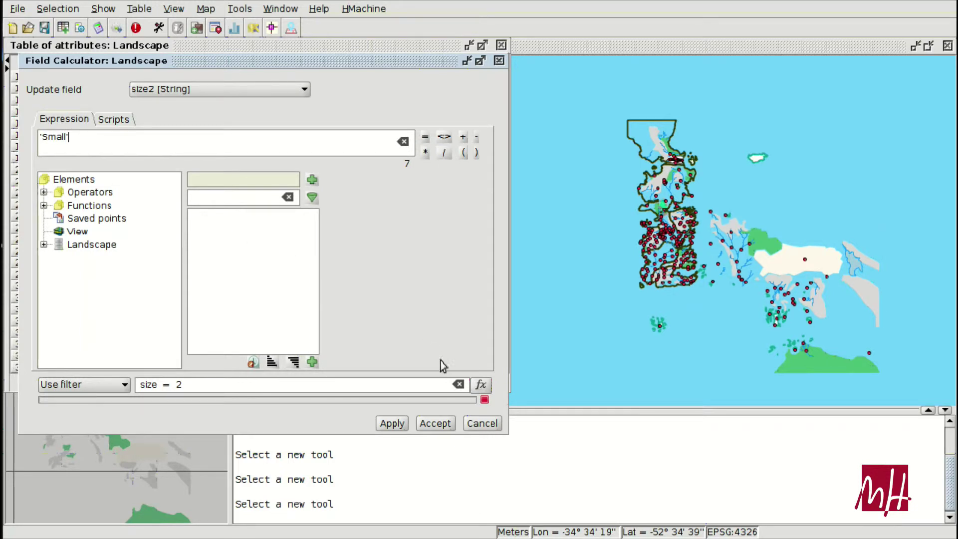
- Write 'Small' into size2 for the 14 size-2 records and close the calculator
left_click(397, 424)
left_click(392, 423)
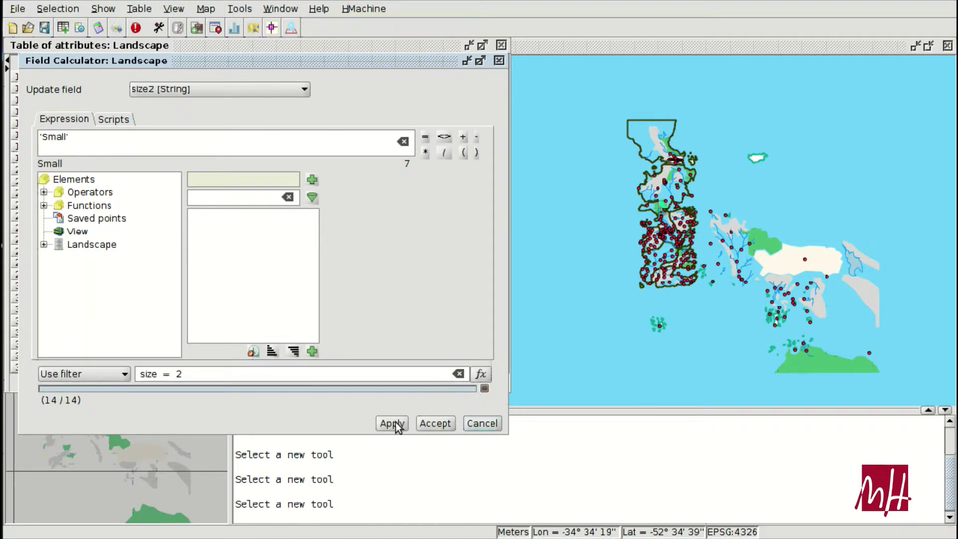
left_click(437, 424)
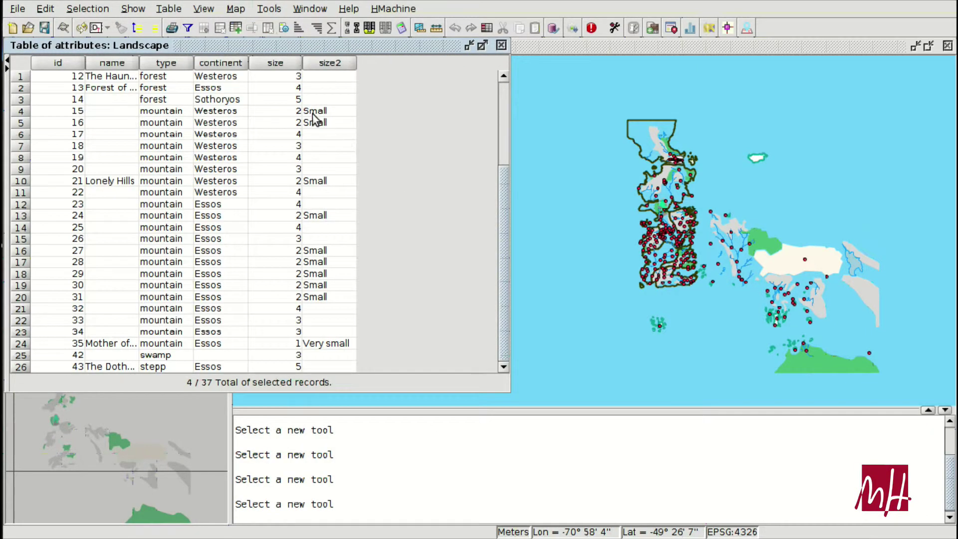
- Select records 16 and 27–31, then bring up the Field Calculator for size2 again
left_click(316, 124)
left_click_drag(315, 250, 319, 299)
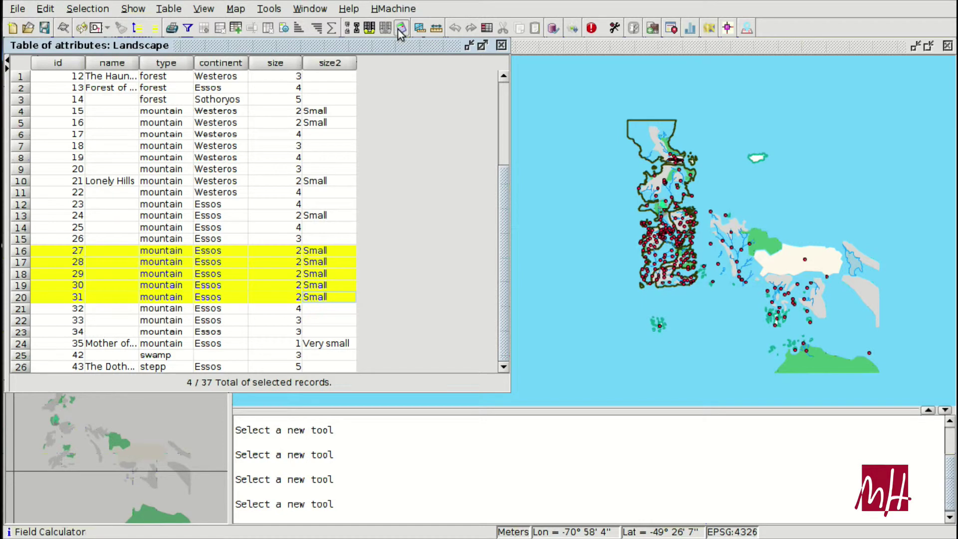
left_click(328, 67)
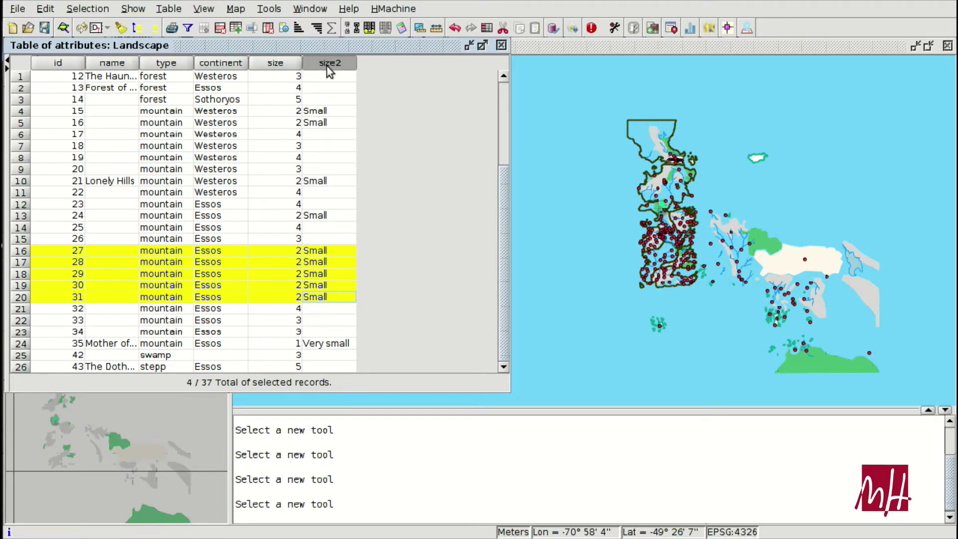
left_click(400, 29)
- Enter 'Medium-sized' for size2, set updating to Use filter, and move the dialog beside the table
left_click(209, 90)
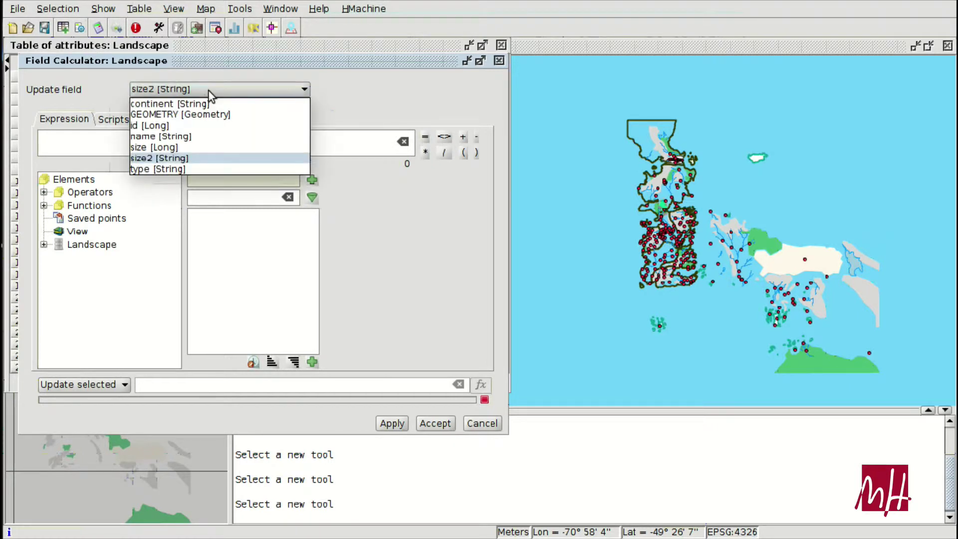
left_click(209, 91)
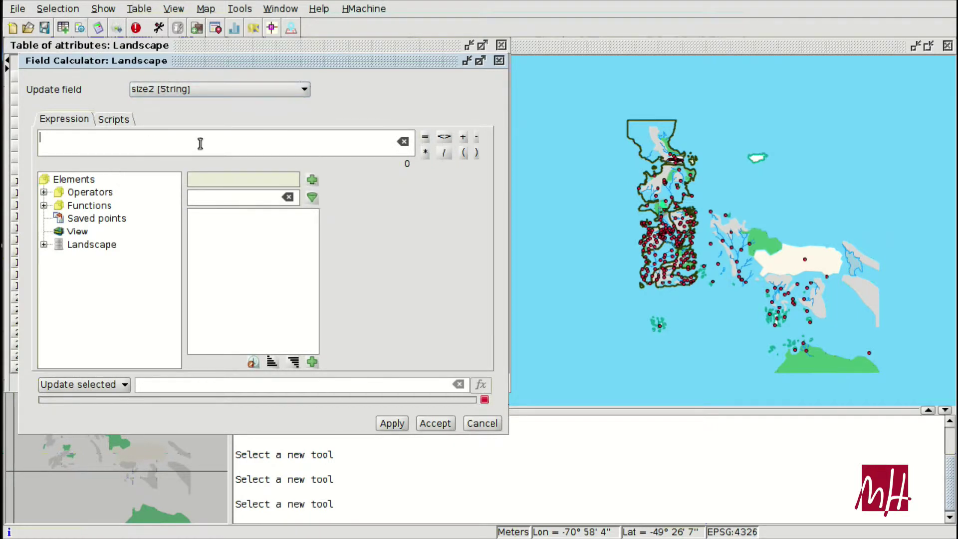
type("'M")
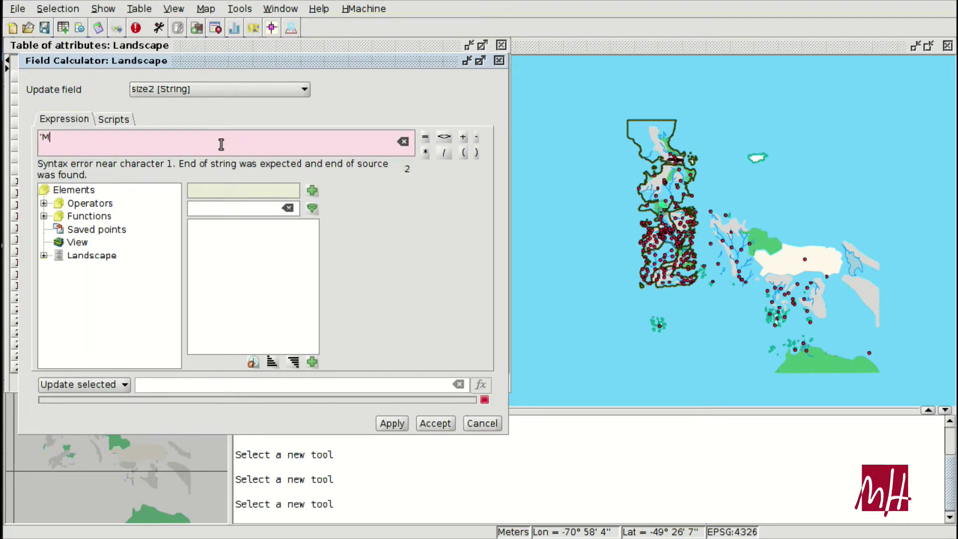
type("edium-sized'")
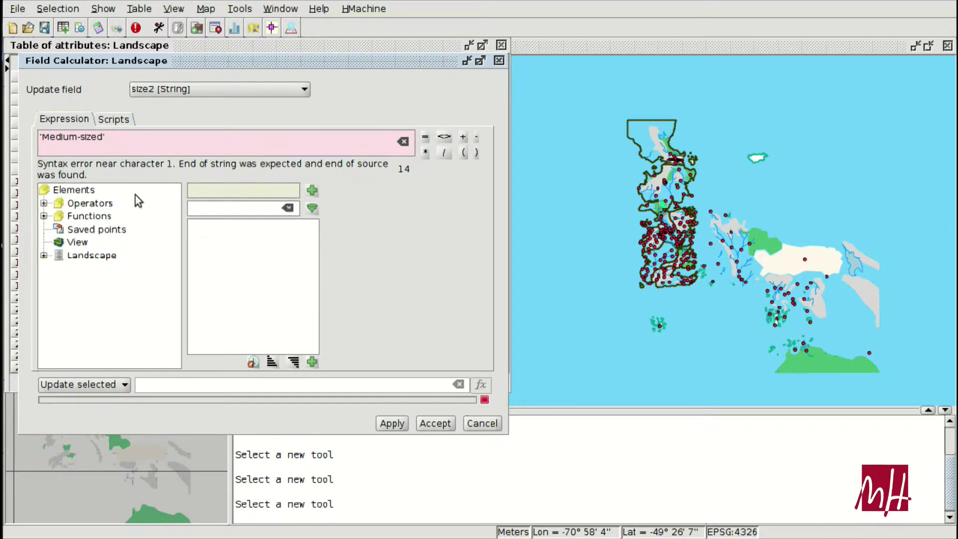
left_click(85, 384)
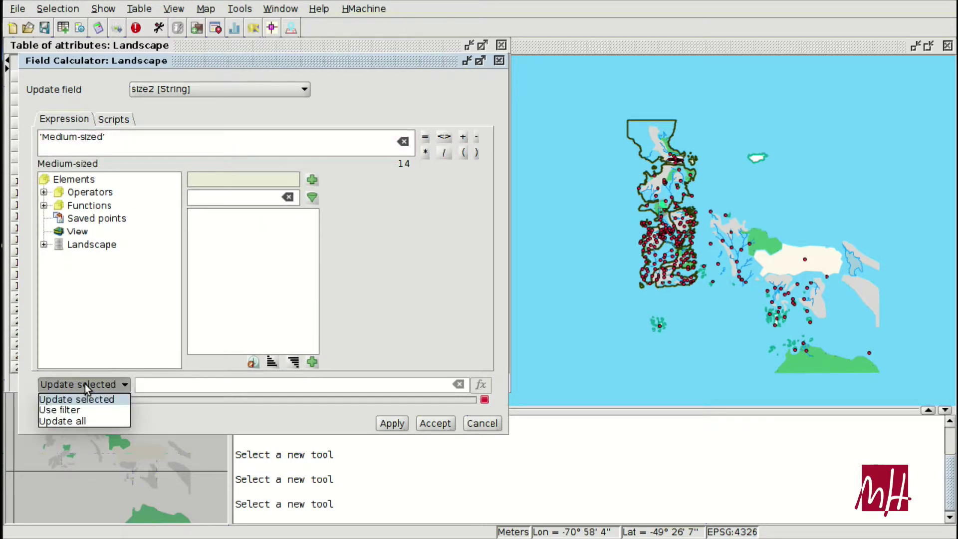
left_click(80, 411)
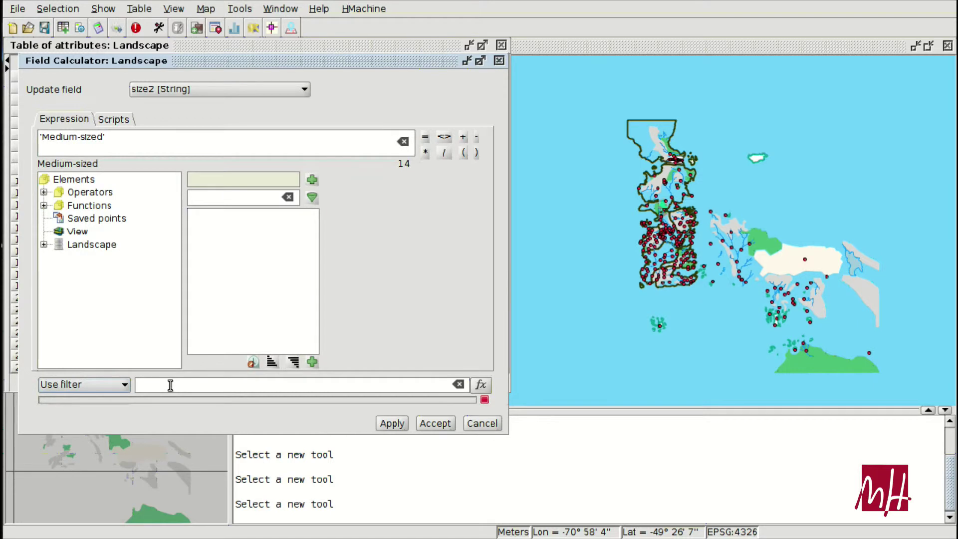
left_click_drag(219, 61, 644, 56)
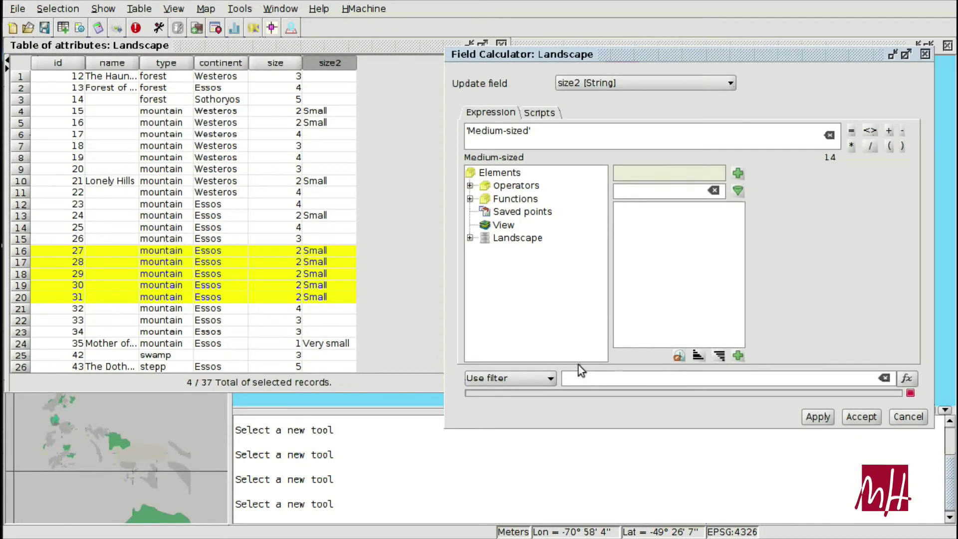
- Apply 'Medium-sized' to the 10 records matching the filter size = 3
type("size = 3")
left_click(818, 417)
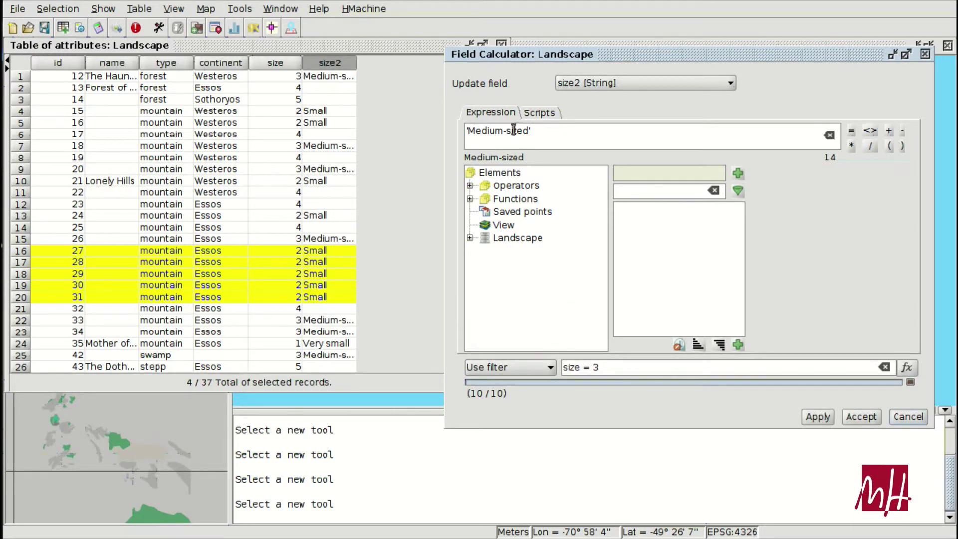
left_click_drag(528, 131, 475, 131)
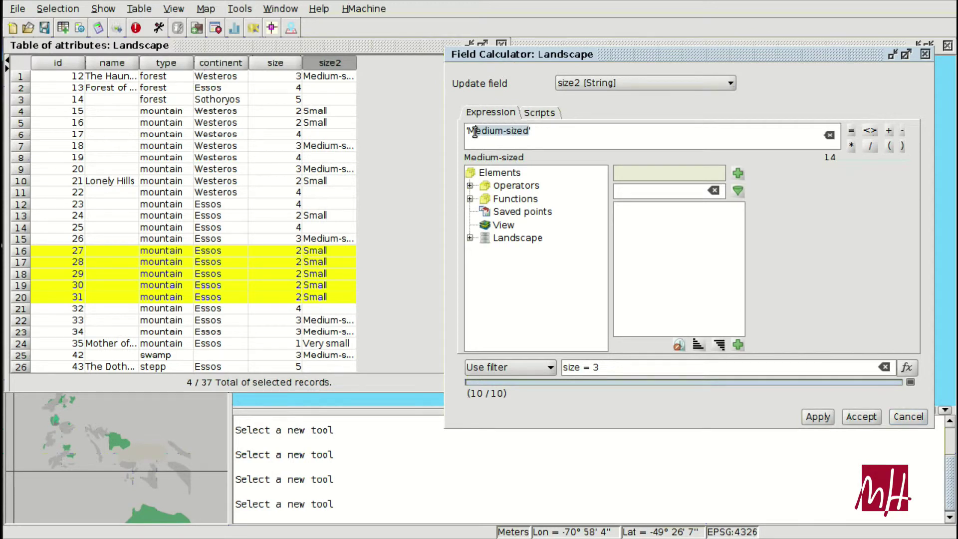
- Apply the label 'Big' to size2 for all records where size = 4
type("B")
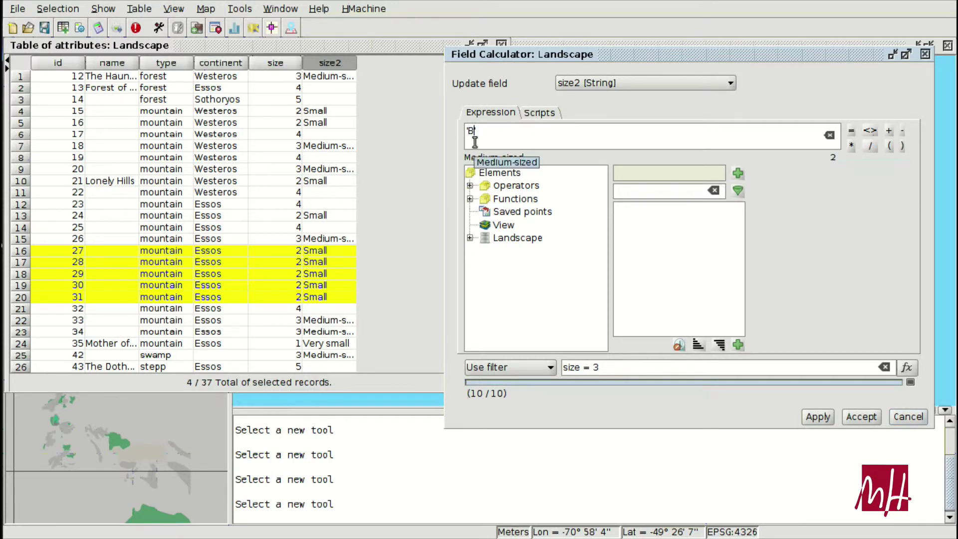
type("ig")
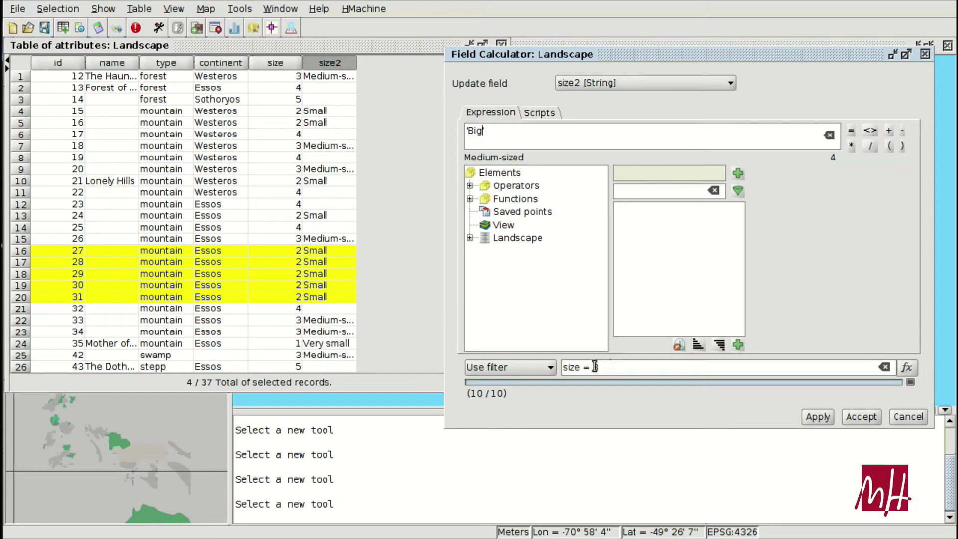
type("'")
double_click(595, 366)
type("4")
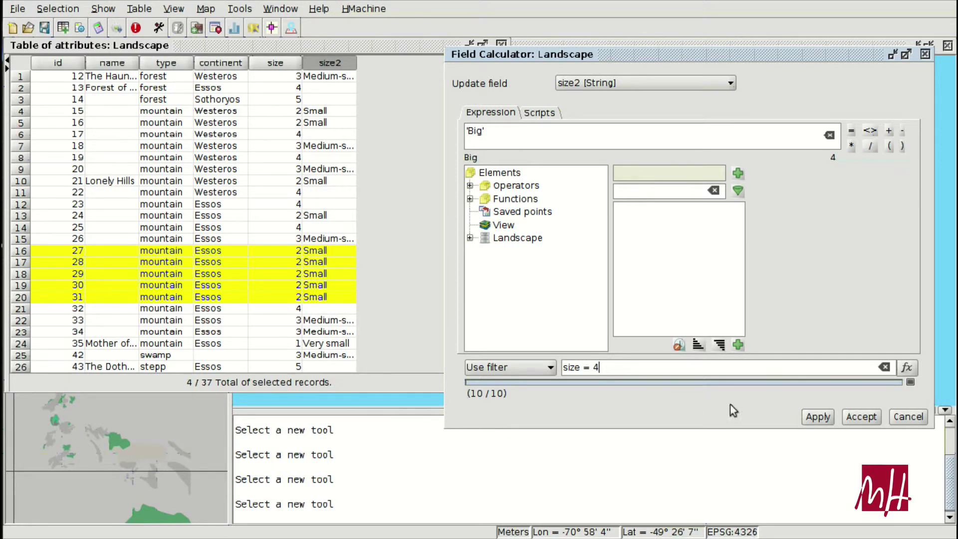
left_click(821, 420)
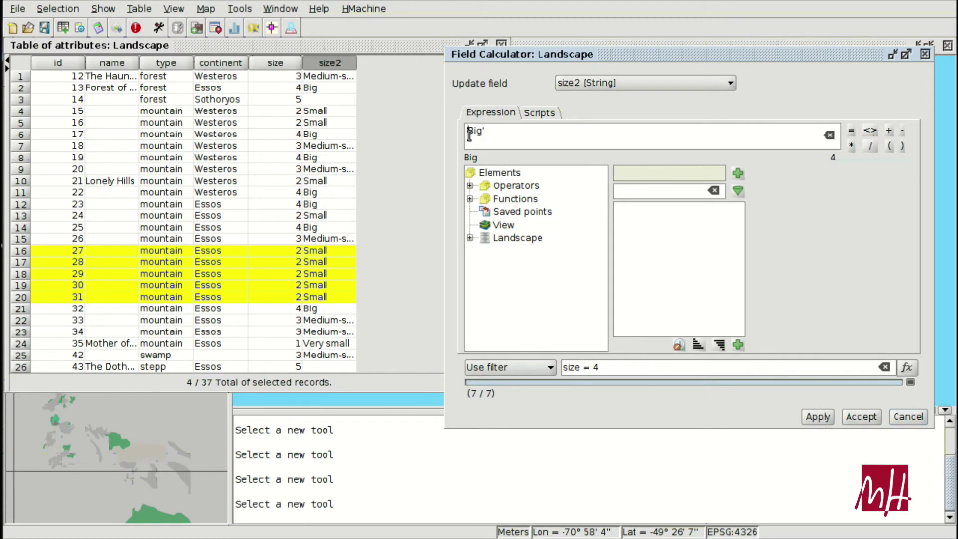
- Apply the label 'Very big' to size2 for all records where size = 5
key("BackSpace")
type("very b")
left_click(473, 131)
key("BackSpace")
type("Very b")
double_click(594, 367)
type("5")
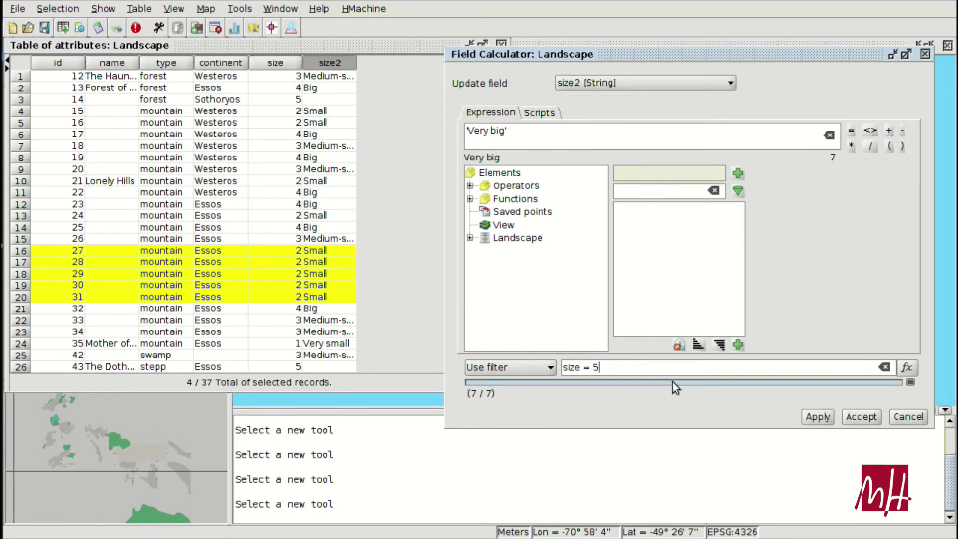
left_click(821, 417)
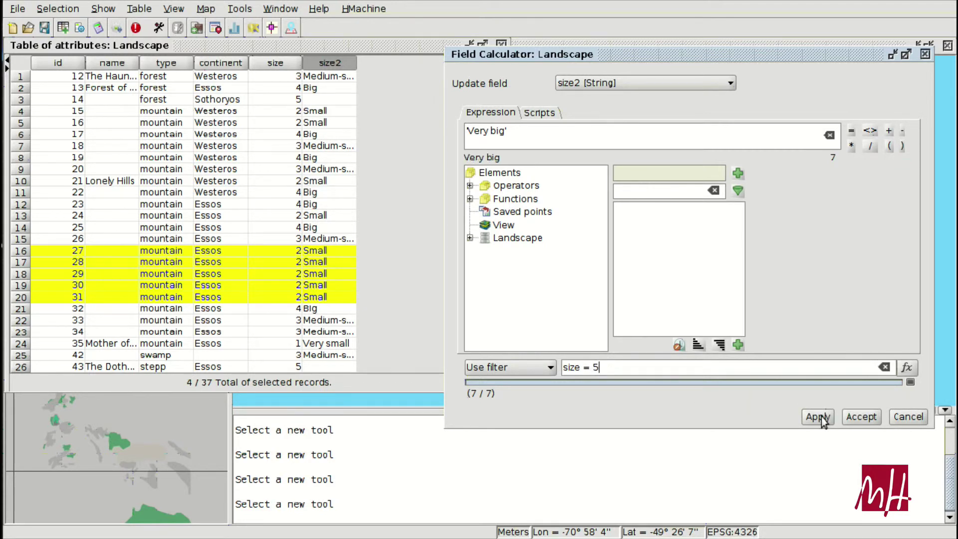
- Accept the calculations, stop editing the Landscape table saving changes, and close it
left_click(858, 418)
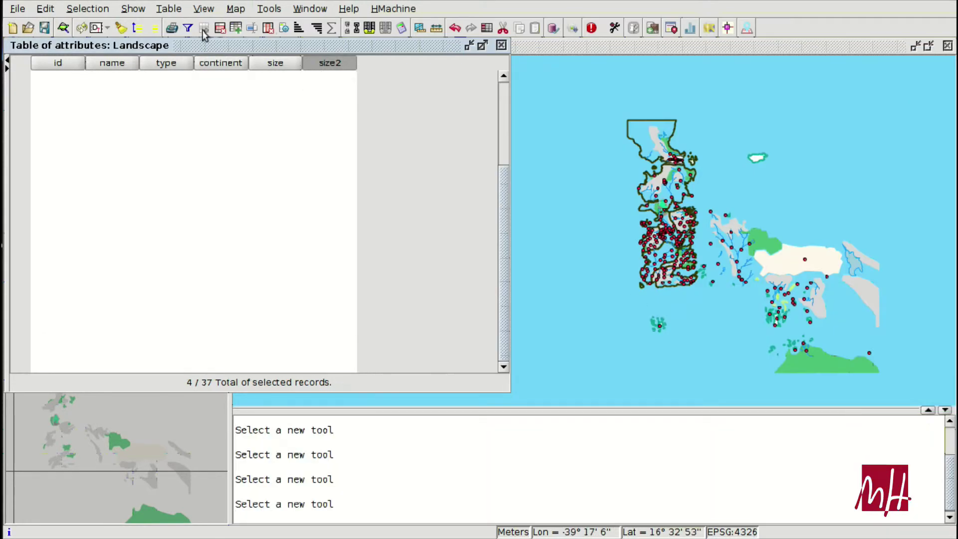
left_click(168, 9)
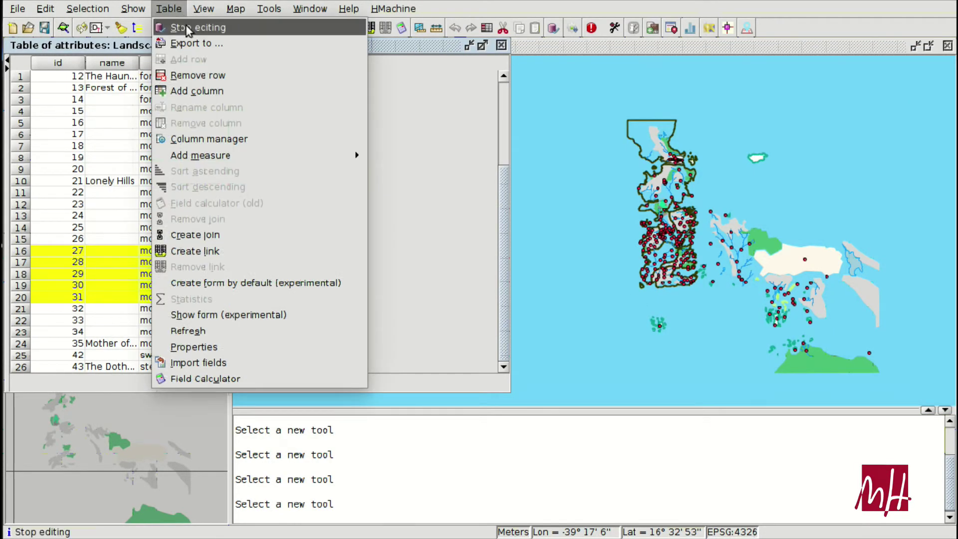
left_click(188, 29)
left_click(384, 312)
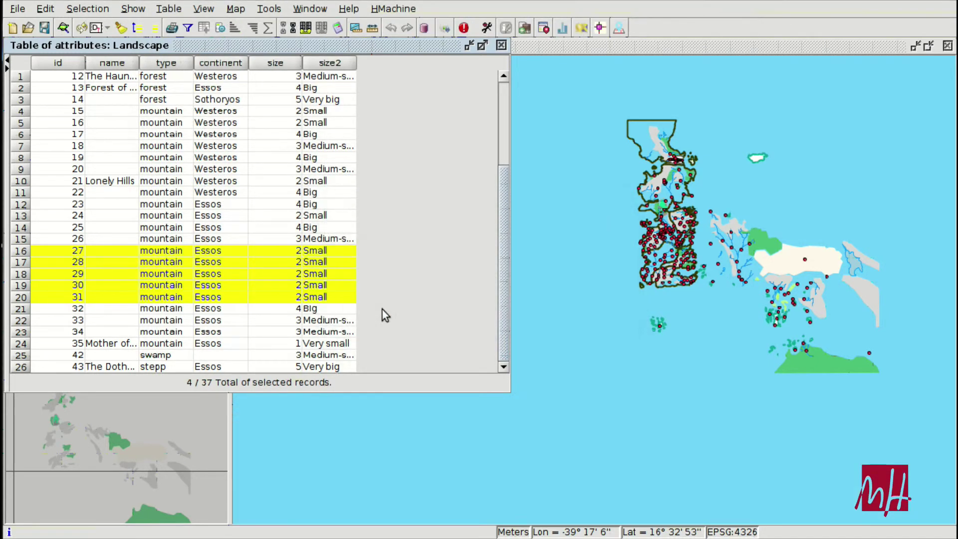
left_click(502, 45)
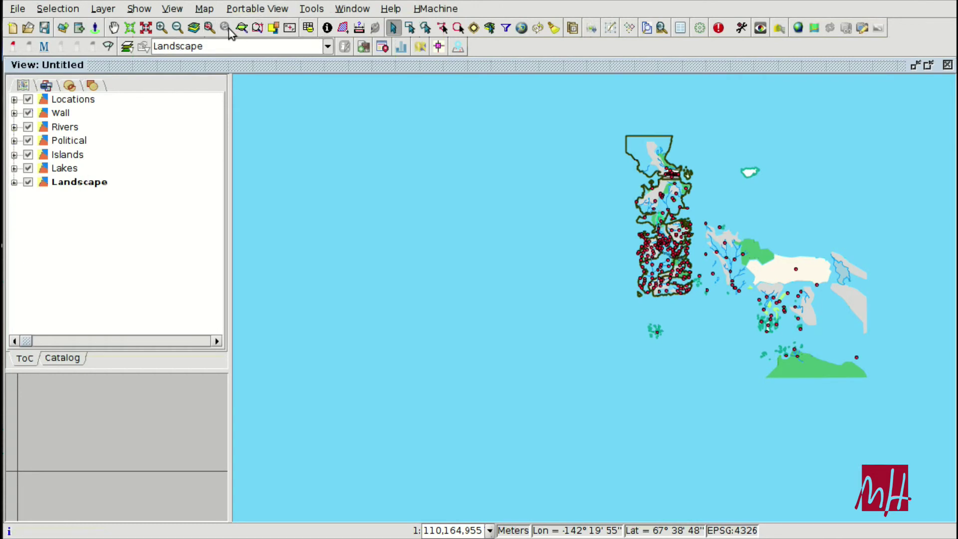
- Reopen the Landscape attribute table and scroll through it to check the size2 labels
left_click(308, 28)
scroll(323, 144, "down", 4)
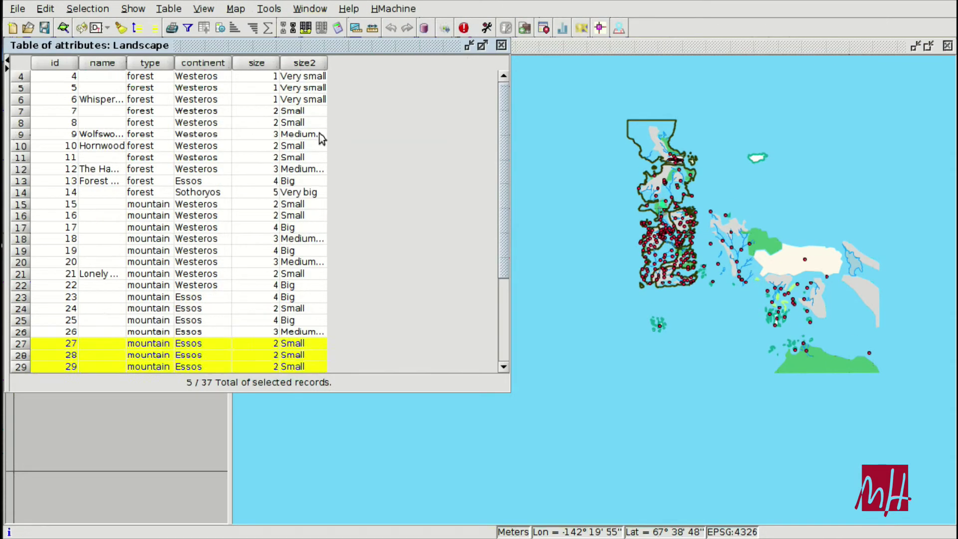
scroll(326, 149, "up", 4)
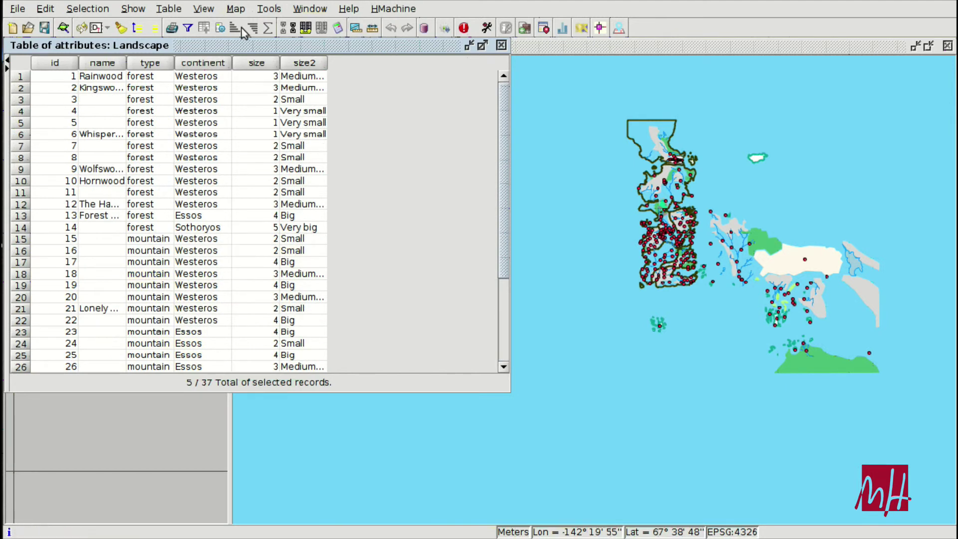
scroll(258, 152, "down", 3)
scroll(257, 152, "up", 3)
left_click(754, 3)
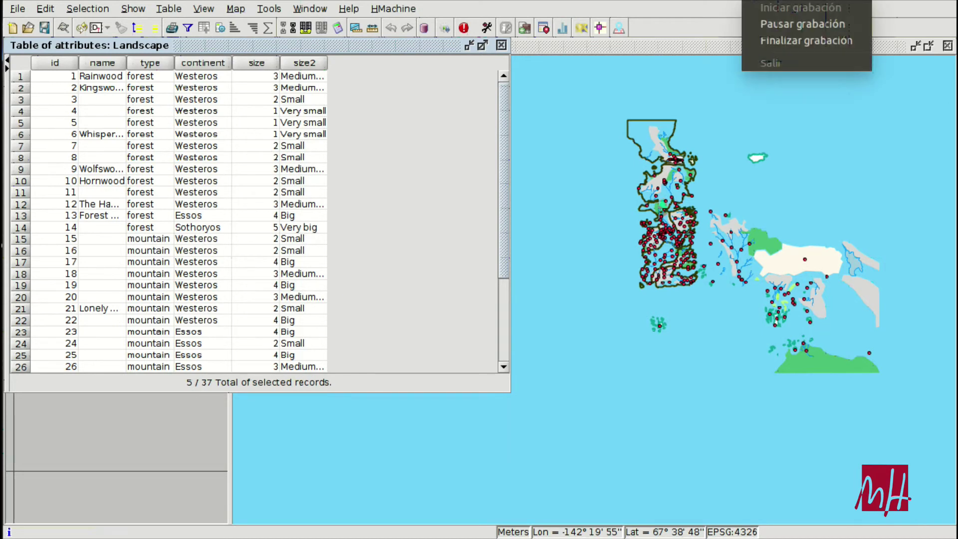